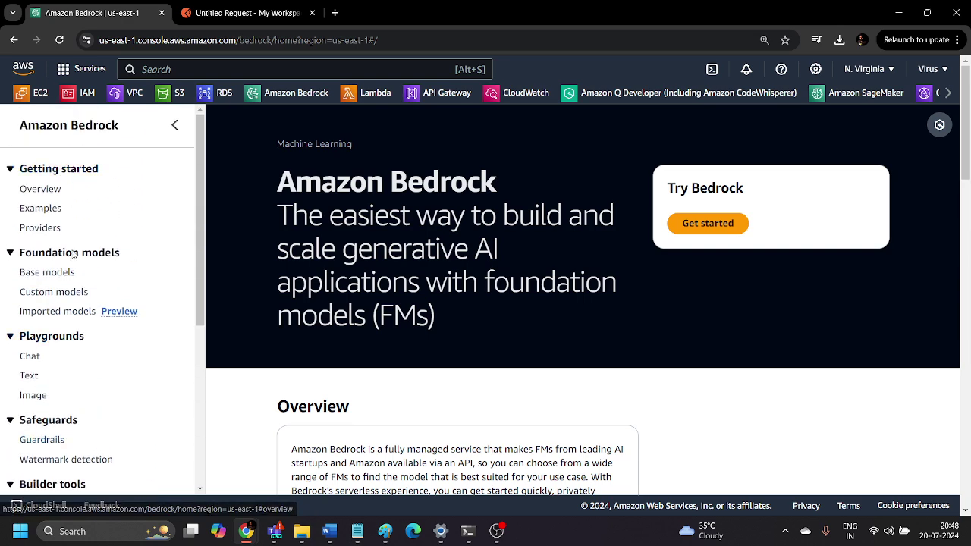
Step: Open the Custom models page under Foundation models
{"action": "scroll", "coordinate": [51, 436], "scroll_direction": "down", "scroll_amount": 4}
{"action": "scroll", "coordinate": [54, 435], "scroll_direction": "up", "scroll_amount": 4}
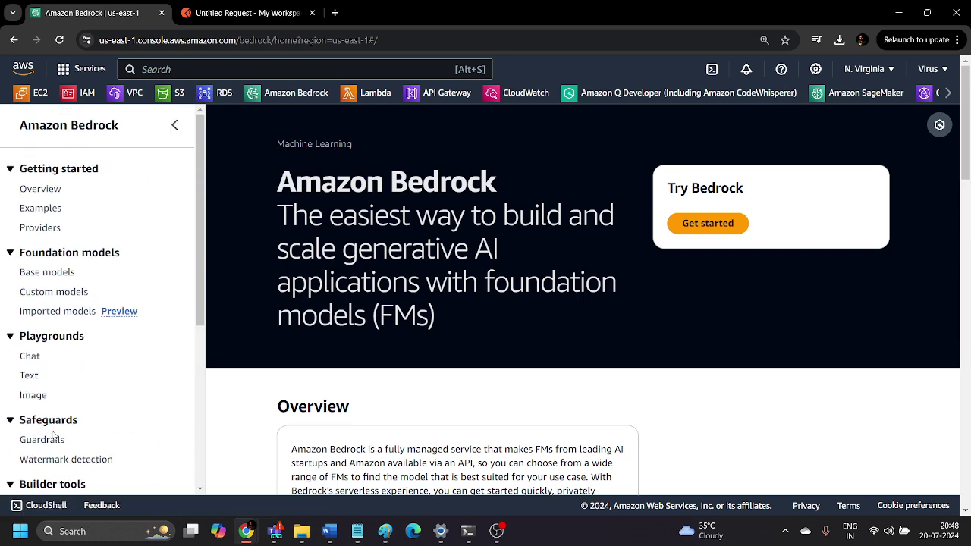
{"action": "left_click", "coordinate": [66, 296]}
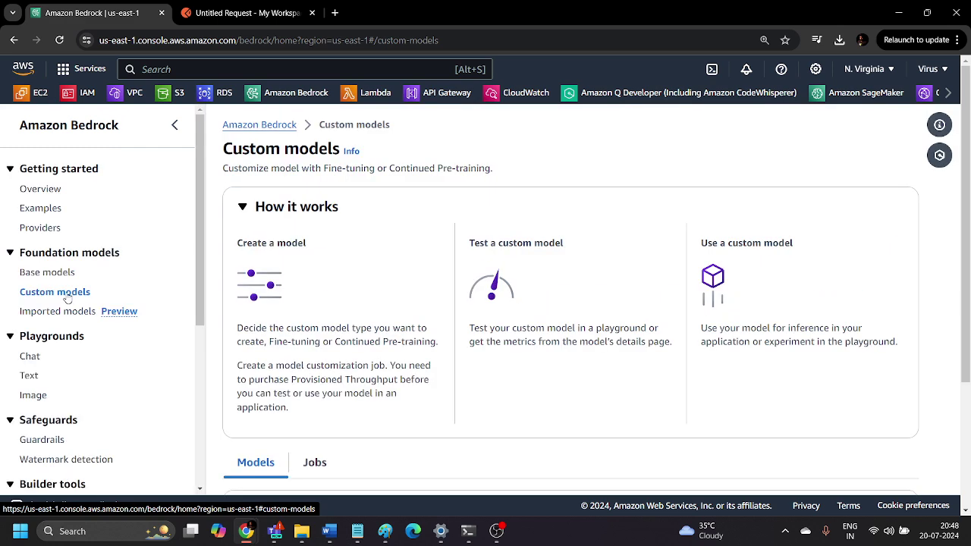
Step: Review the How it works overview on creating, testing and using a custom model
{"action": "left_click_drag", "start_coordinate": [237, 243], "coordinate": [319, 247]}
{"action": "left_click", "coordinate": [319, 247]}
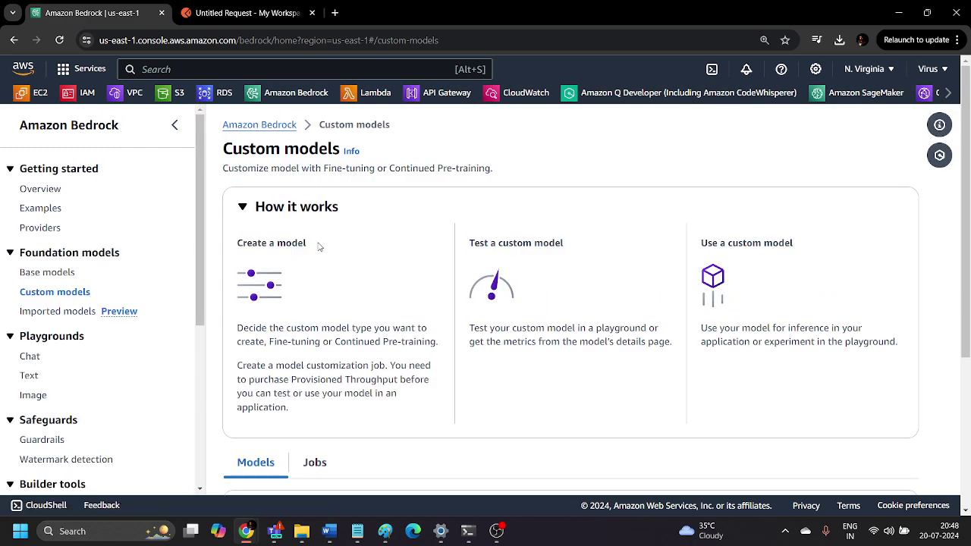
{"action": "left_click_drag", "start_coordinate": [469, 245], "coordinate": [564, 251]}
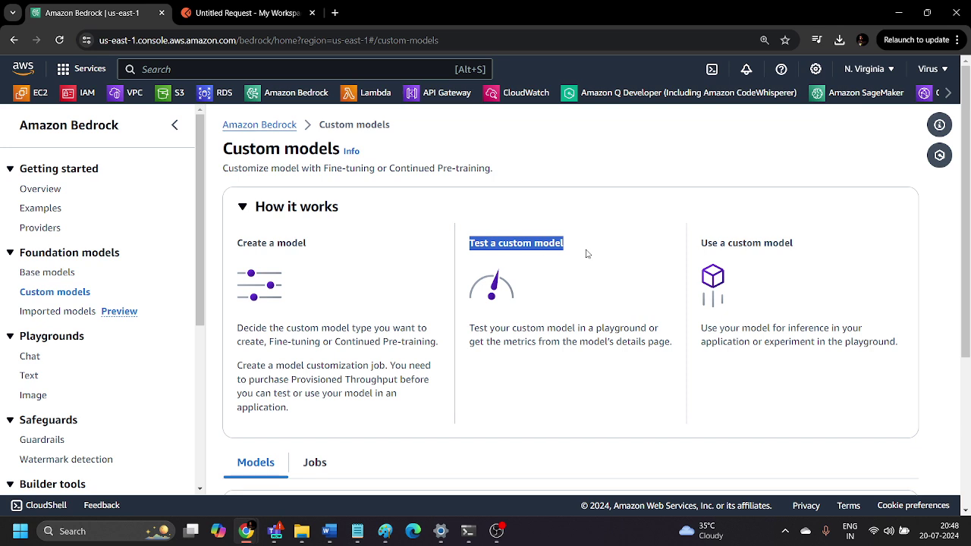
{"action": "left_click", "coordinate": [586, 254]}
{"action": "left_click_drag", "start_coordinate": [698, 250], "coordinate": [824, 258]}
{"action": "left_click", "coordinate": [825, 262]}
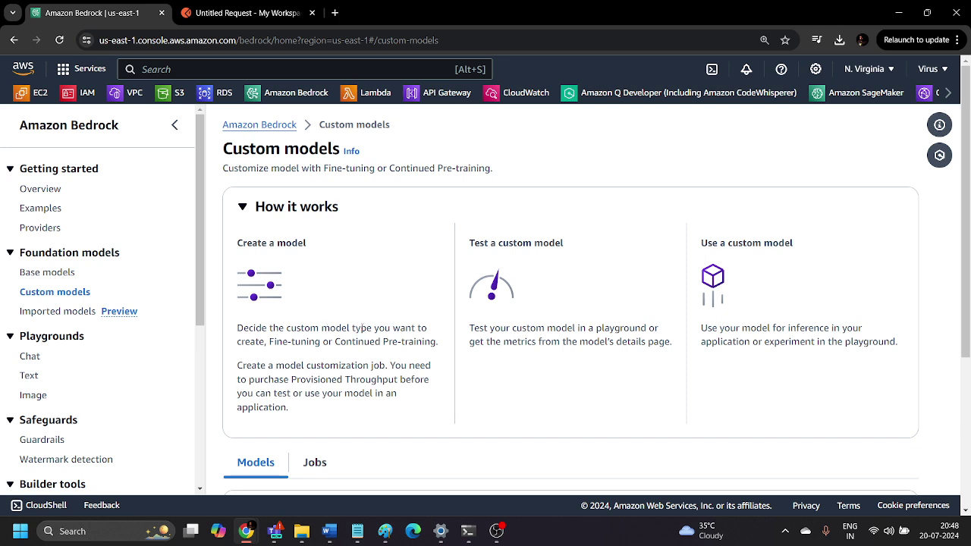
{"action": "left_click_drag", "start_coordinate": [270, 342], "coordinate": [321, 343]}
{"action": "left_click", "coordinate": [323, 345]}
Step: Start creating a Fine-tuning job from the custom models list
{"action": "scroll", "coordinate": [440, 346], "scroll_direction": "down", "scroll_amount": 3}
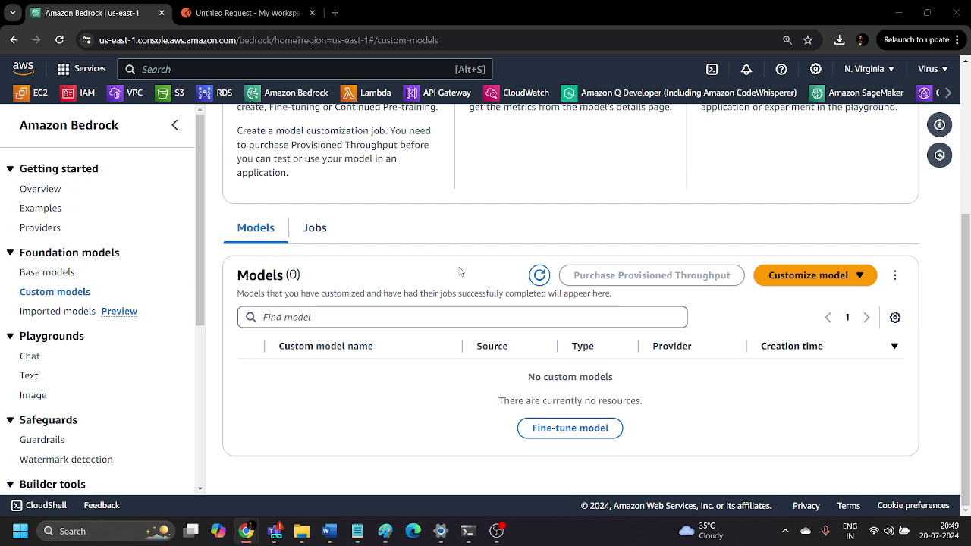
{"action": "left_click", "coordinate": [829, 281]}
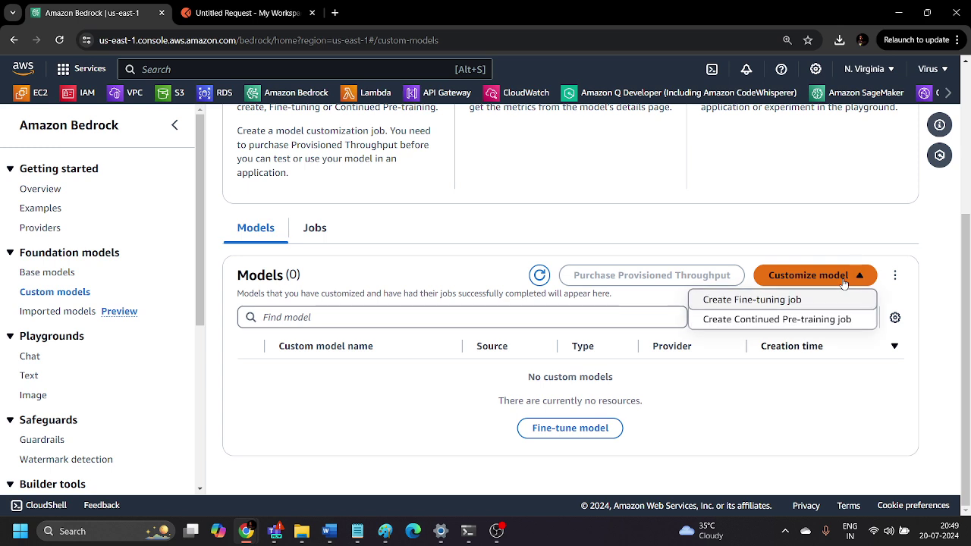
{"action": "left_click", "coordinate": [784, 305]}
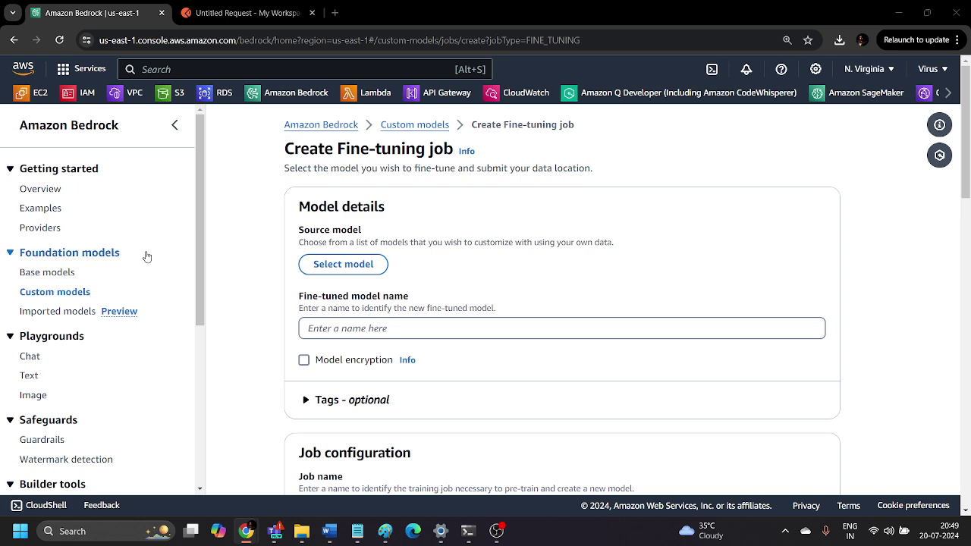
Step: Look through the fine-tunable models of Cohere and Meta and apply Cohere's Command Light v14.7 as the source model
{"action": "left_click", "coordinate": [313, 267]}
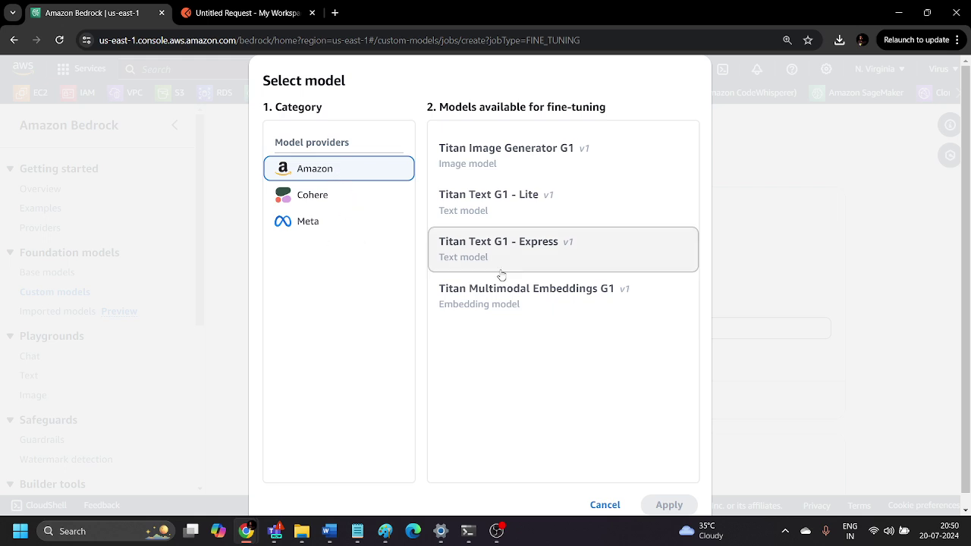
{"action": "left_click", "coordinate": [329, 203]}
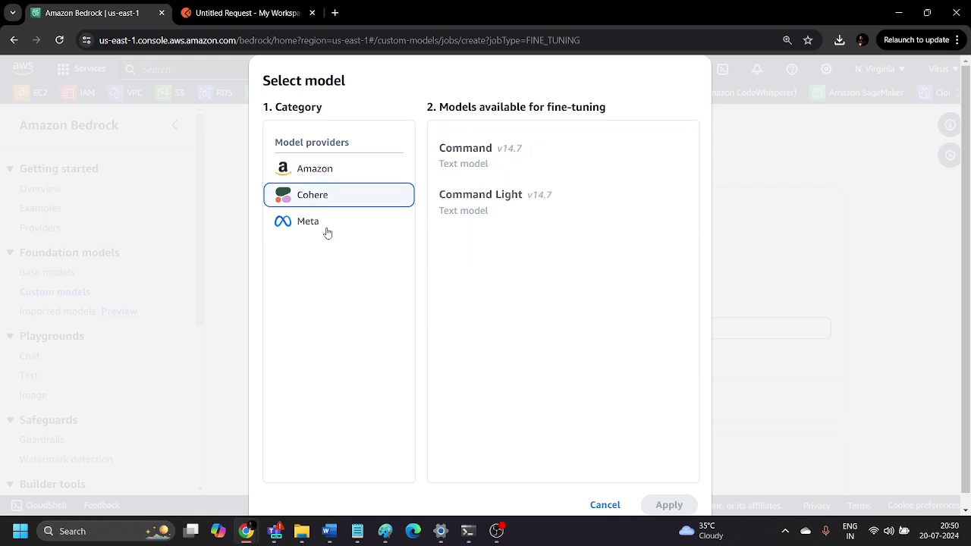
{"action": "left_click", "coordinate": [327, 223]}
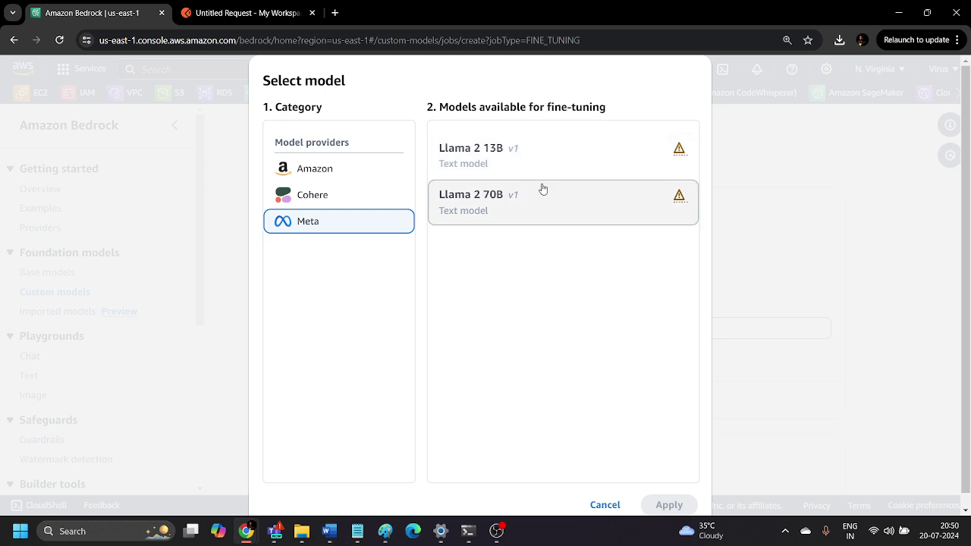
{"action": "left_click", "coordinate": [325, 198]}
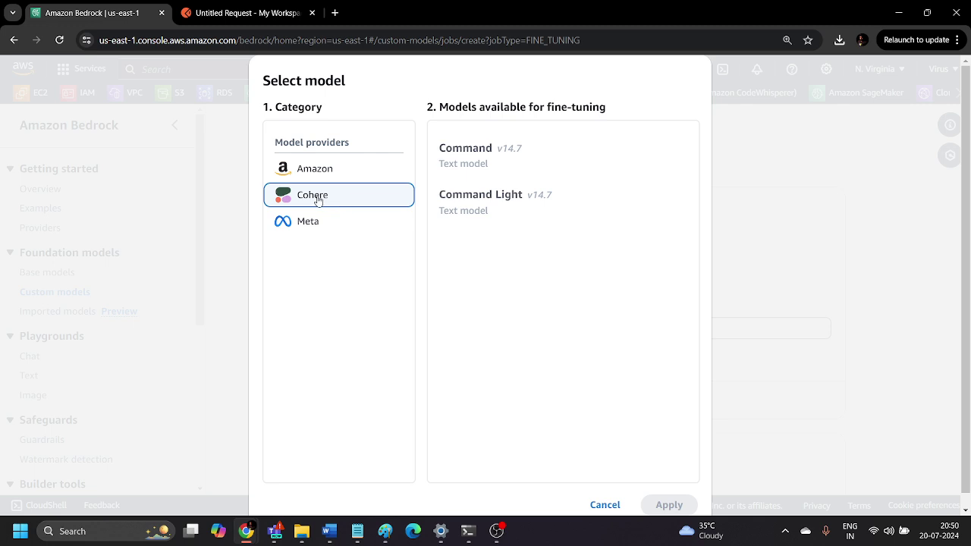
{"action": "left_click", "coordinate": [493, 201]}
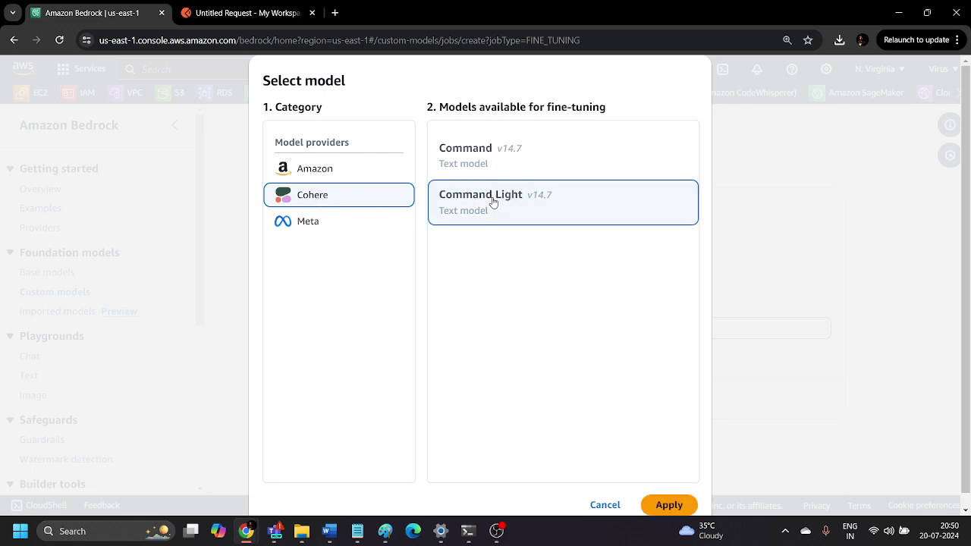
{"action": "left_click", "coordinate": [671, 504]}
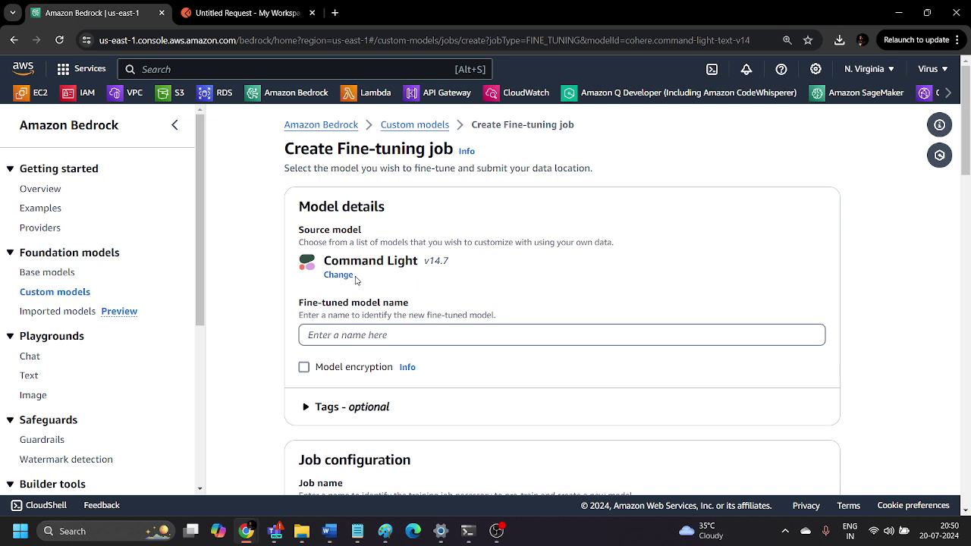
Step: Name the fine-tuned model Demofinetuning and the training job demofinetuningjob
{"action": "left_click", "coordinate": [377, 336]}
{"action": "type", "text": "De"}
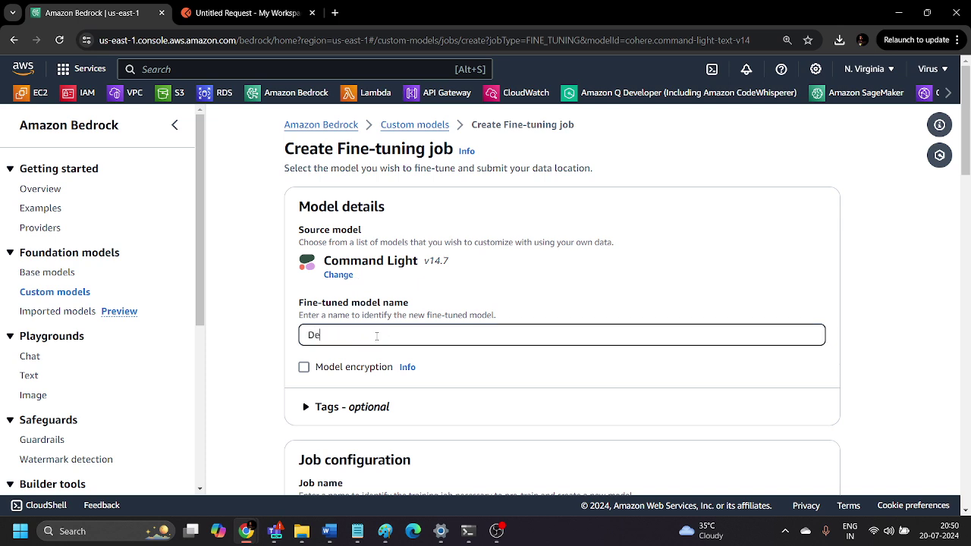
{"action": "type", "text": "mofinetuning"}
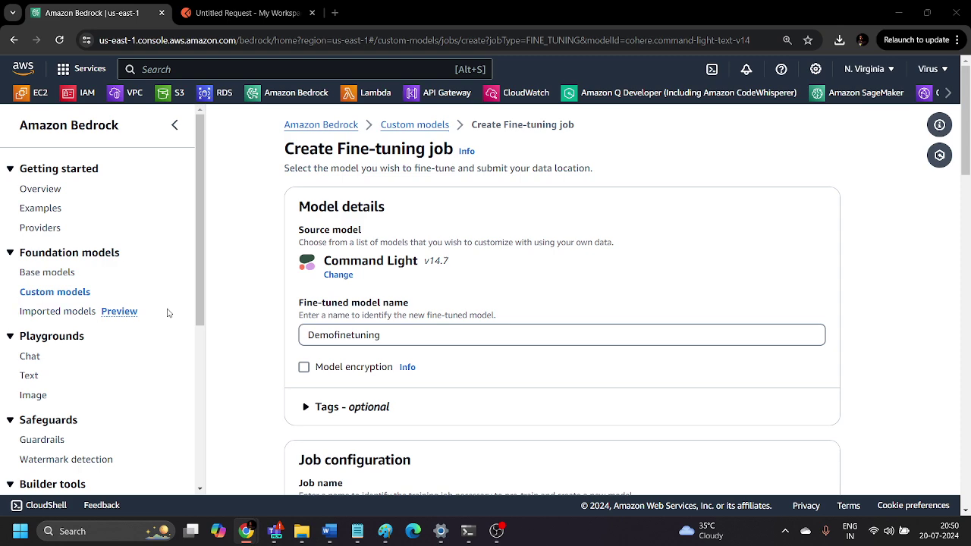
{"action": "scroll", "coordinate": [247, 345], "scroll_direction": "down", "scroll_amount": 3}
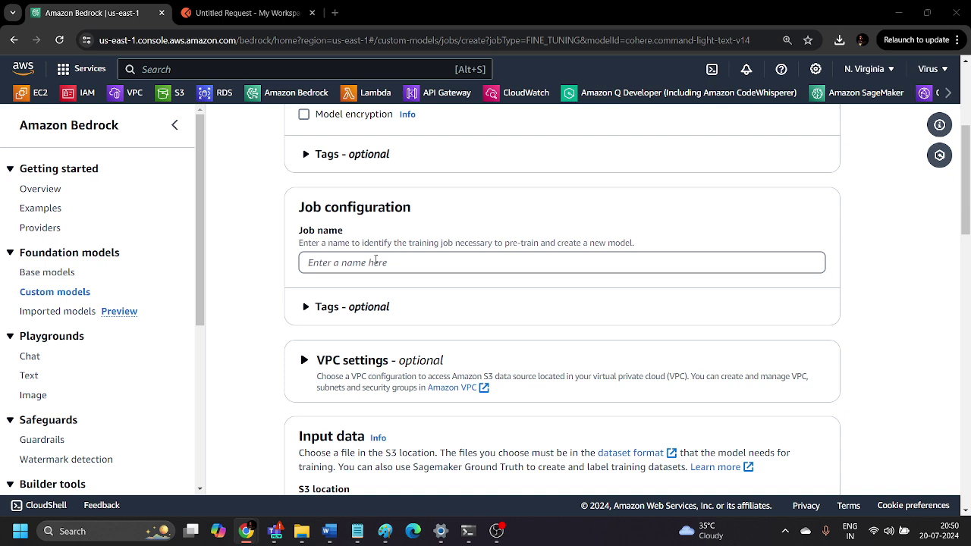
{"action": "left_click", "coordinate": [382, 257]}
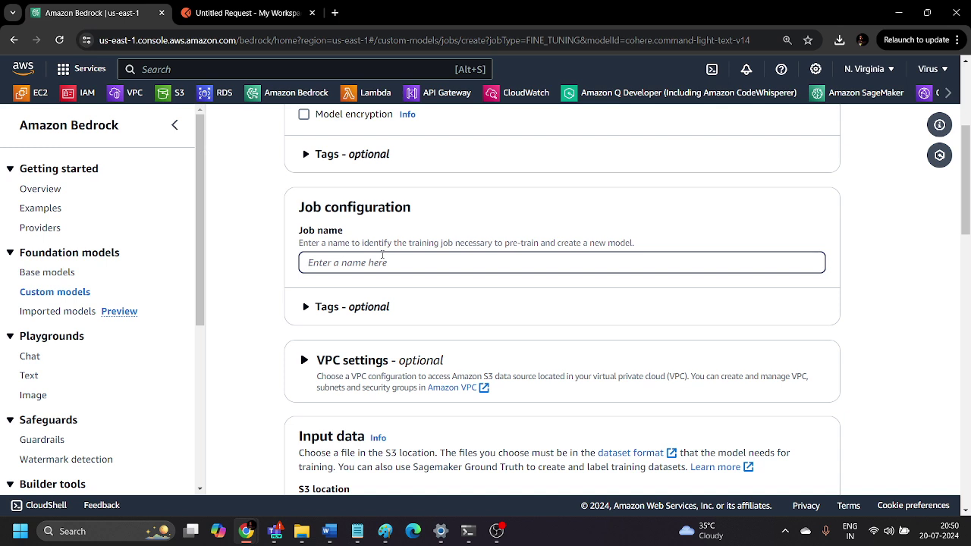
{"action": "type", "text": "demofinetuningjob"}
Step: Set the input data's S3 location to AWS_Logo.png from the bucketencryptionkms bucket
{"action": "scroll", "coordinate": [369, 350], "scroll_direction": "down", "scroll_amount": 4}
{"action": "scroll", "coordinate": [339, 294], "scroll_direction": "up", "scroll_amount": 1}
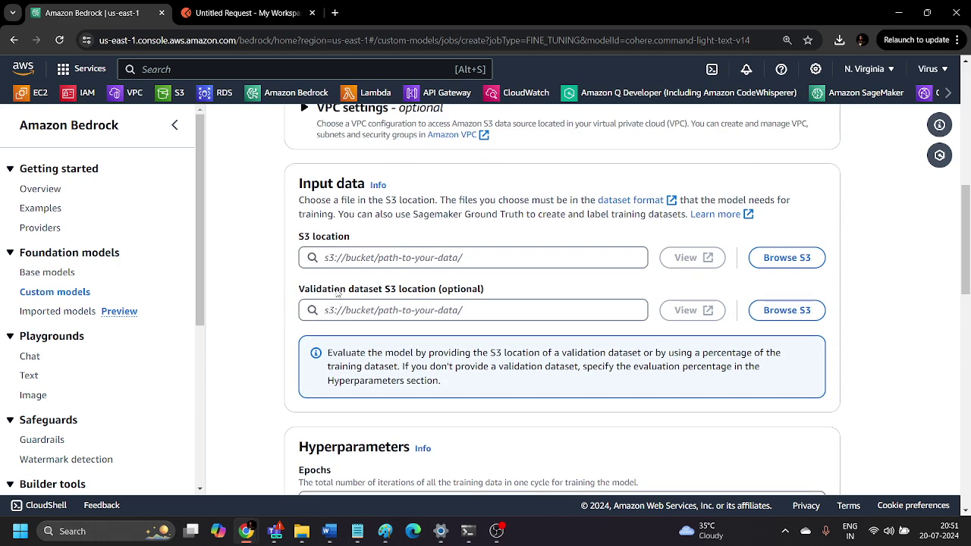
{"action": "left_click_drag", "start_coordinate": [299, 186], "coordinate": [365, 186]}
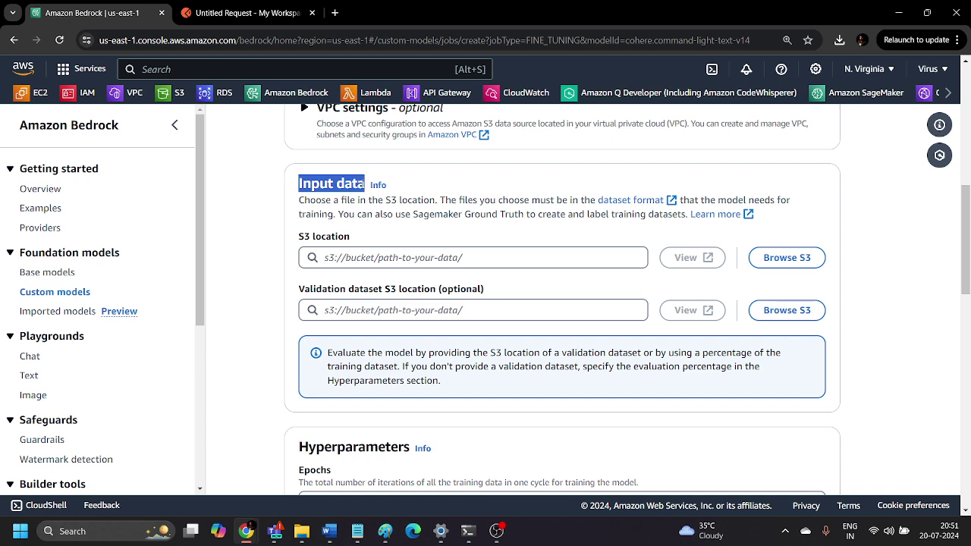
{"action": "left_click", "coordinate": [408, 204]}
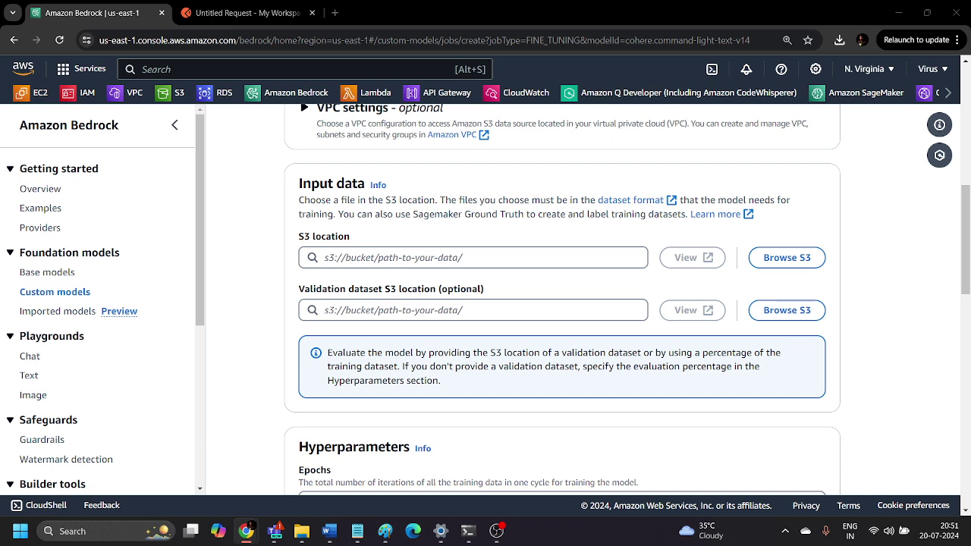
{"action": "left_click", "coordinate": [792, 261]}
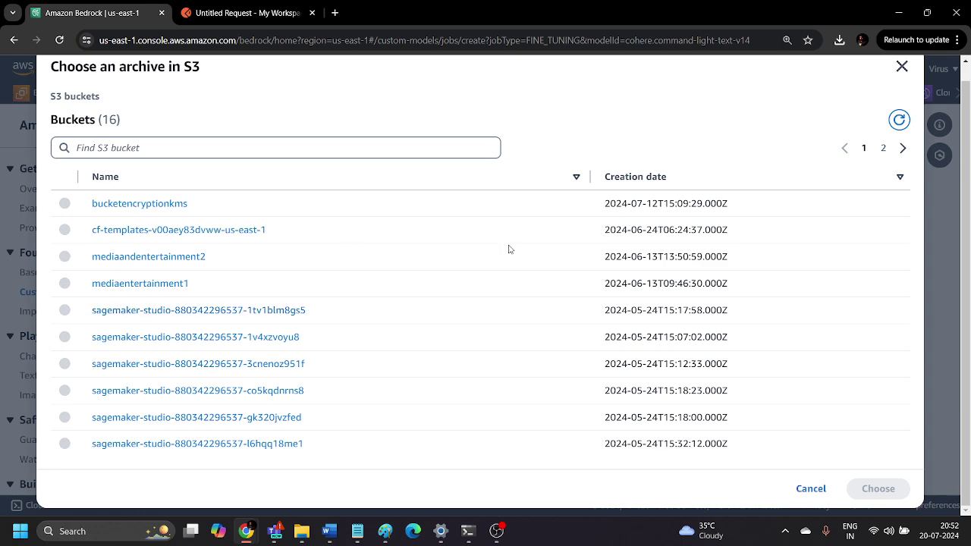
{"action": "left_click", "coordinate": [902, 149]}
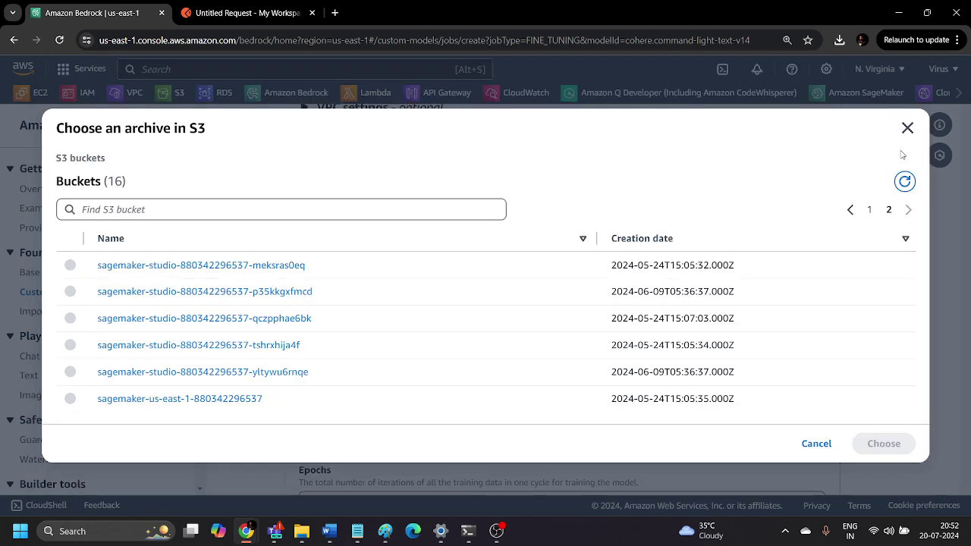
{"action": "left_click", "coordinate": [850, 210]}
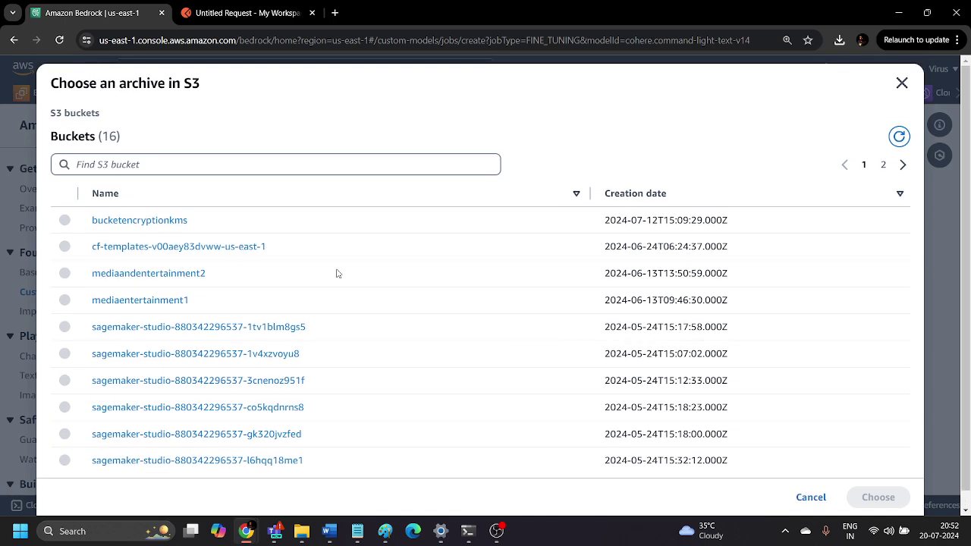
{"action": "left_click", "coordinate": [129, 223]}
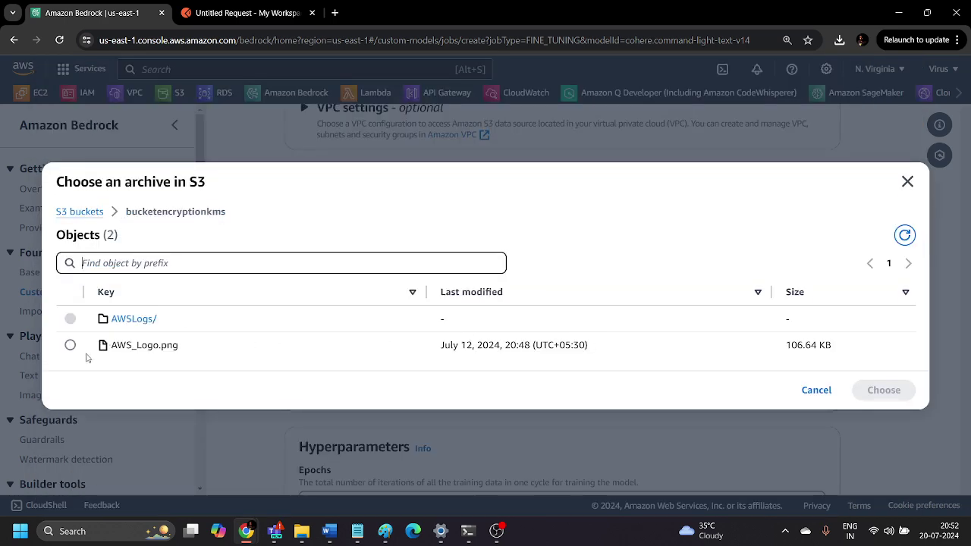
{"action": "left_click", "coordinate": [71, 346]}
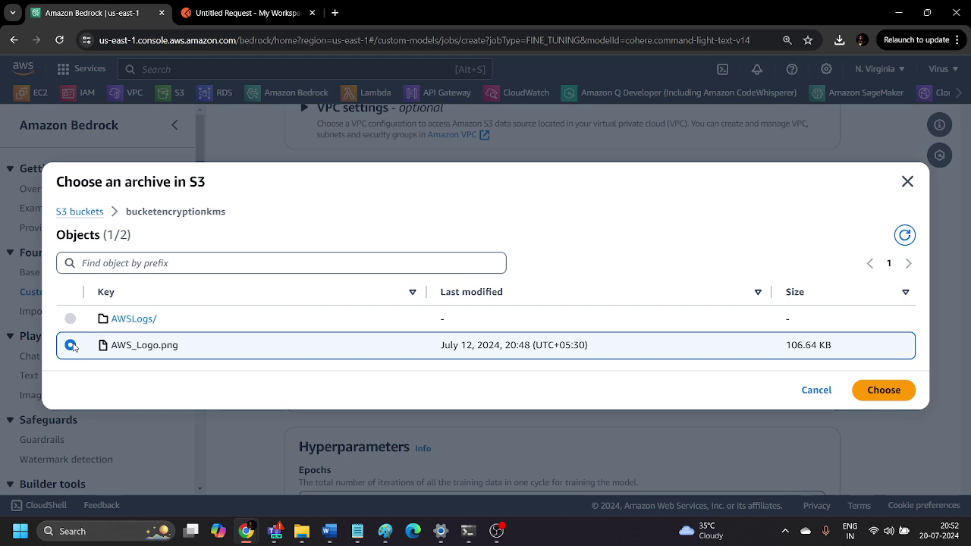
{"action": "left_click", "coordinate": [882, 391]}
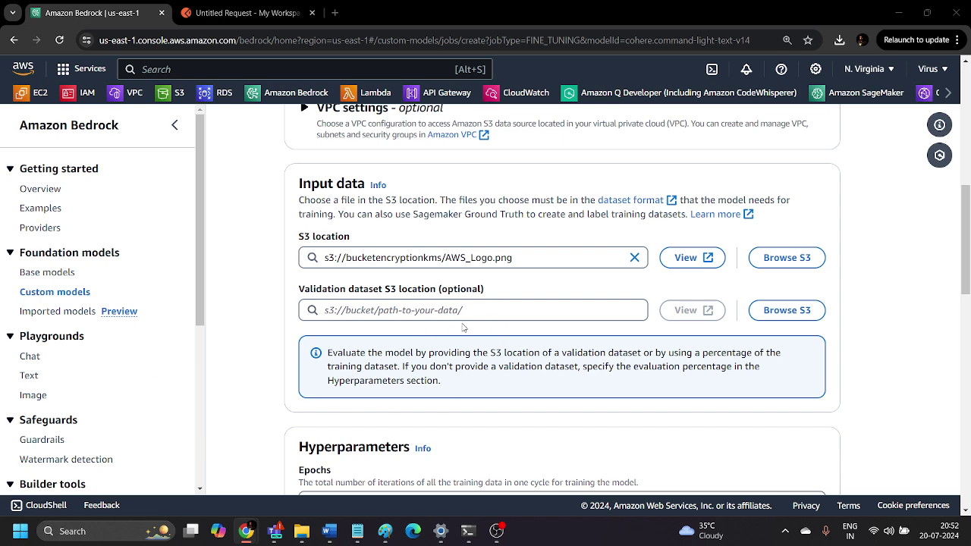
Step: Review the hyperparameter settings and their descriptions, from epochs and batch size to early stopping and evaluation percentage
{"action": "scroll", "coordinate": [463, 328], "scroll_direction": "down", "scroll_amount": 4}
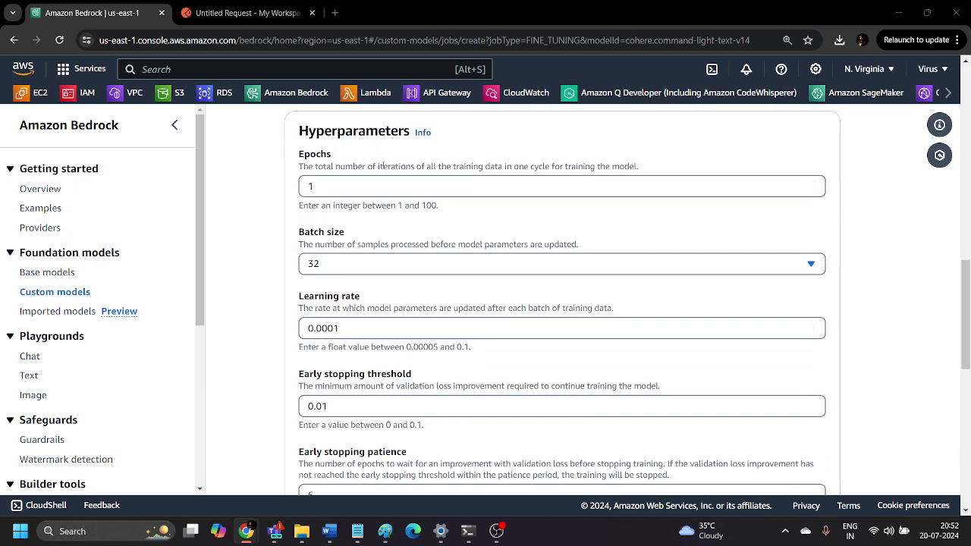
{"action": "left_click_drag", "start_coordinate": [378, 166], "coordinate": [639, 166]}
{"action": "left_click", "coordinate": [649, 167]}
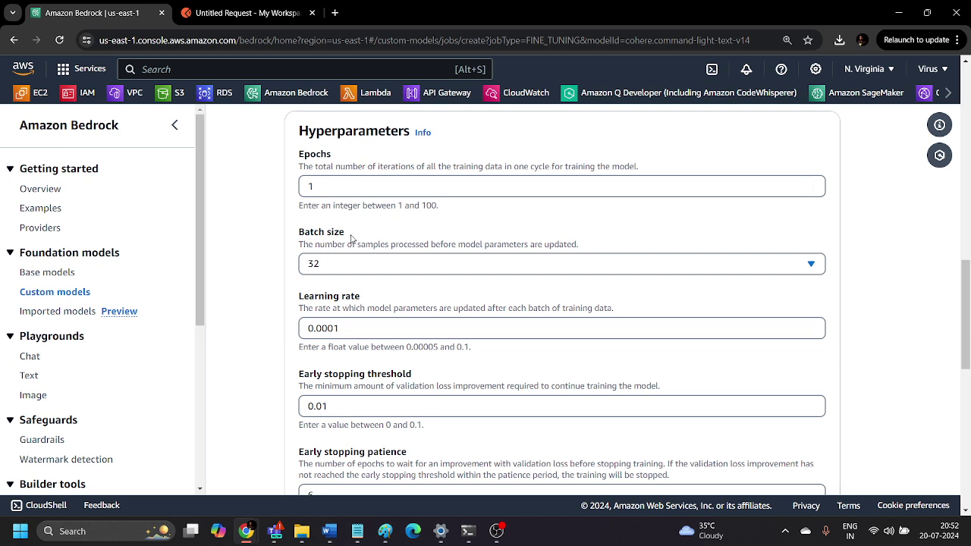
{"action": "left_click_drag", "start_coordinate": [359, 243], "coordinate": [563, 244]}
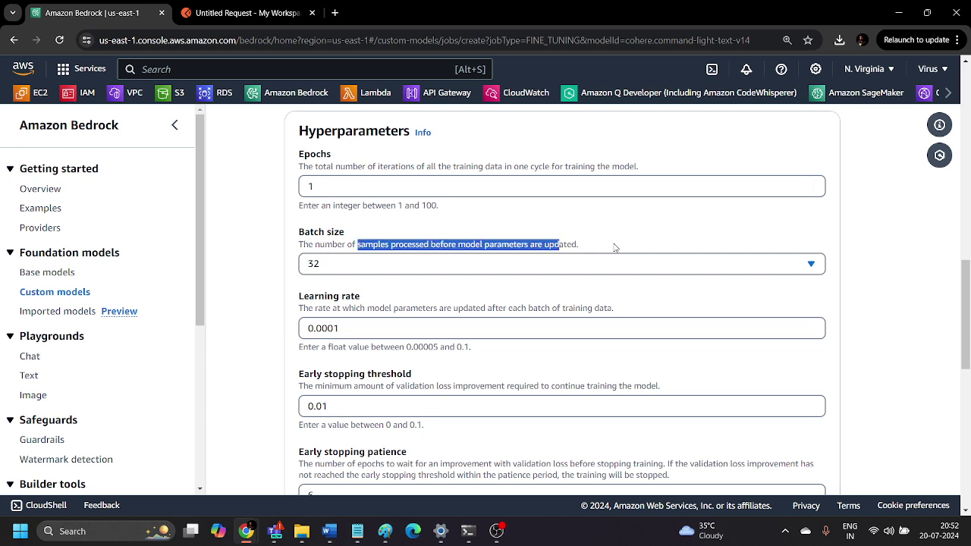
{"action": "left_click", "coordinate": [615, 244]}
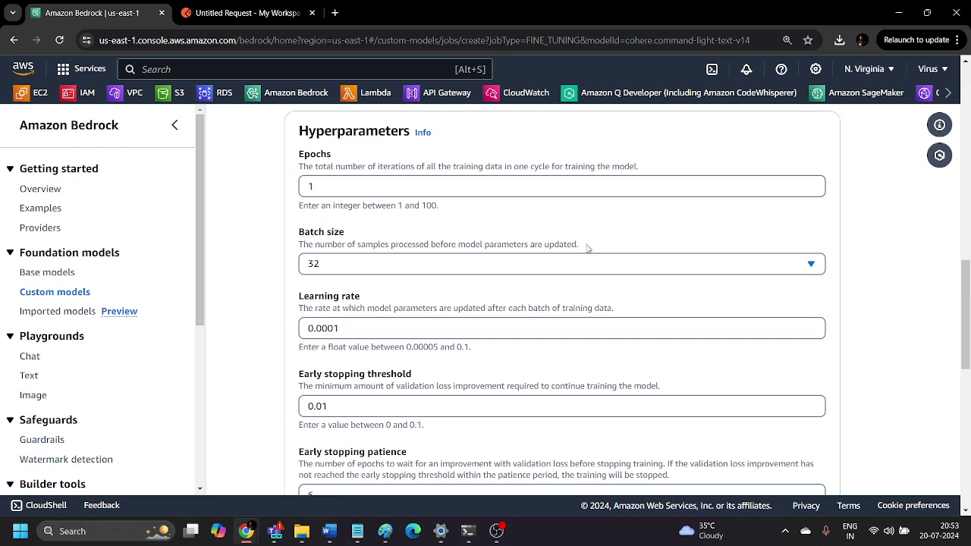
{"action": "scroll", "coordinate": [588, 249], "scroll_direction": "down", "scroll_amount": 3}
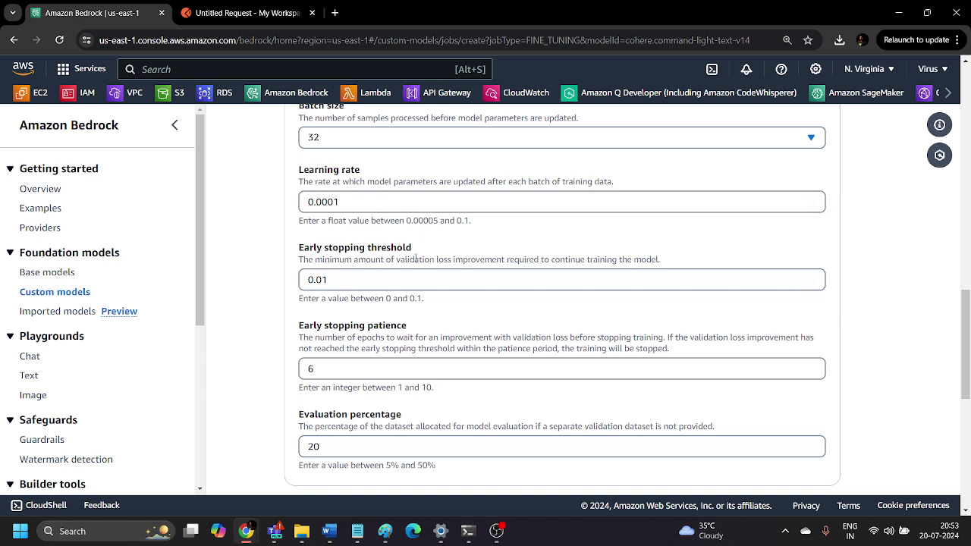
{"action": "left_click_drag", "start_coordinate": [400, 260], "coordinate": [539, 259]}
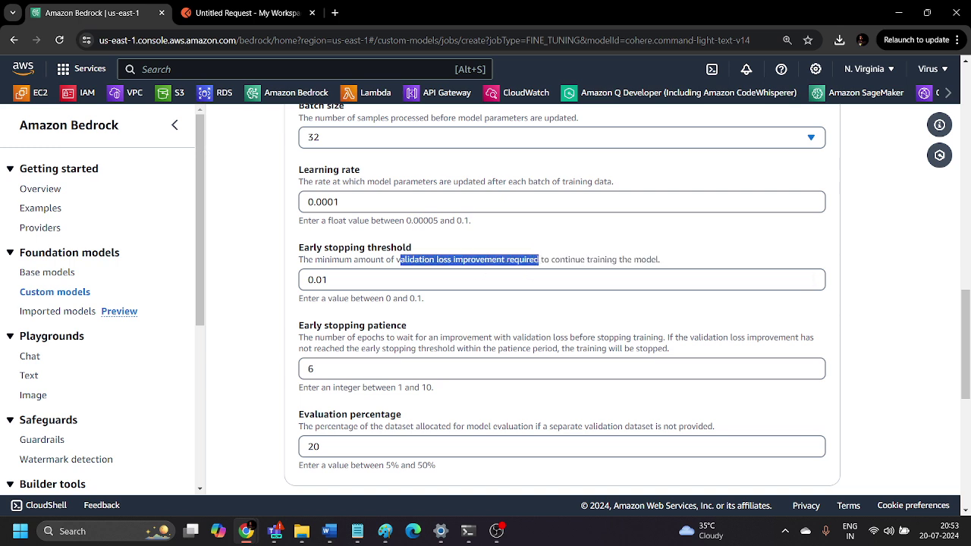
{"action": "left_click", "coordinate": [589, 259]}
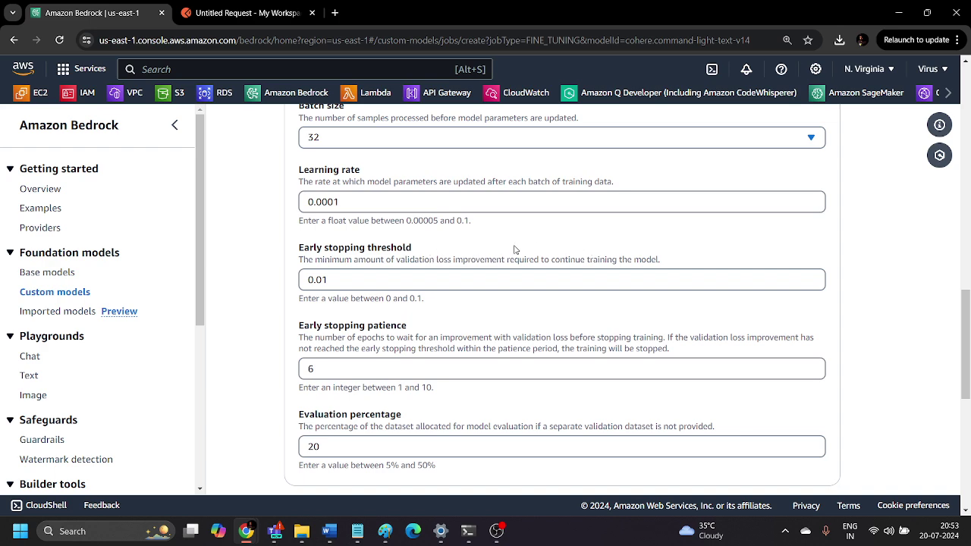
{"action": "scroll", "coordinate": [406, 330], "scroll_direction": "down", "scroll_amount": 2}
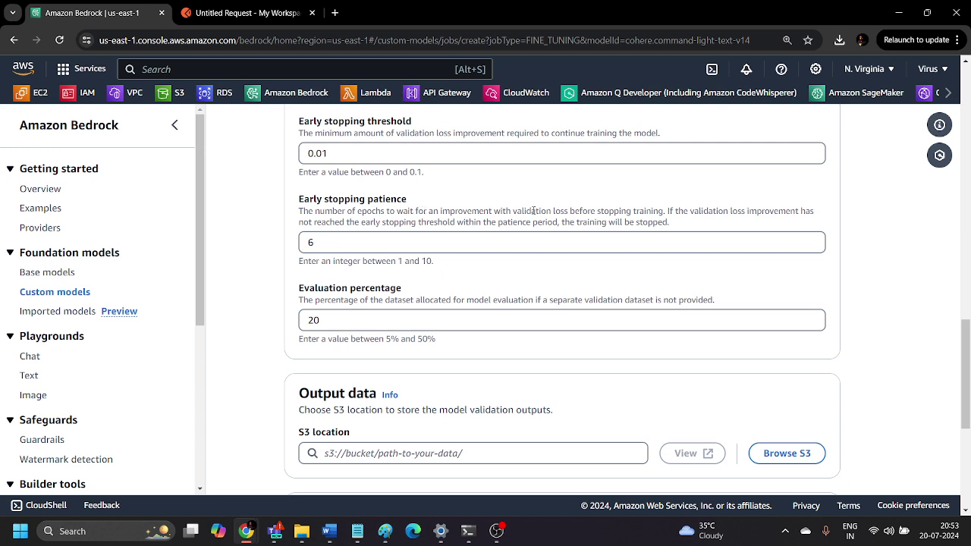
Step: Set the output data's S3 location to the AWSLogs/ folder in the bucketencryptionkms bucket
{"action": "left_click_drag", "start_coordinate": [511, 211], "coordinate": [666, 211]}
{"action": "left_click", "coordinate": [676, 210]}
{"action": "scroll", "coordinate": [360, 297], "scroll_direction": "down", "scroll_amount": 3}
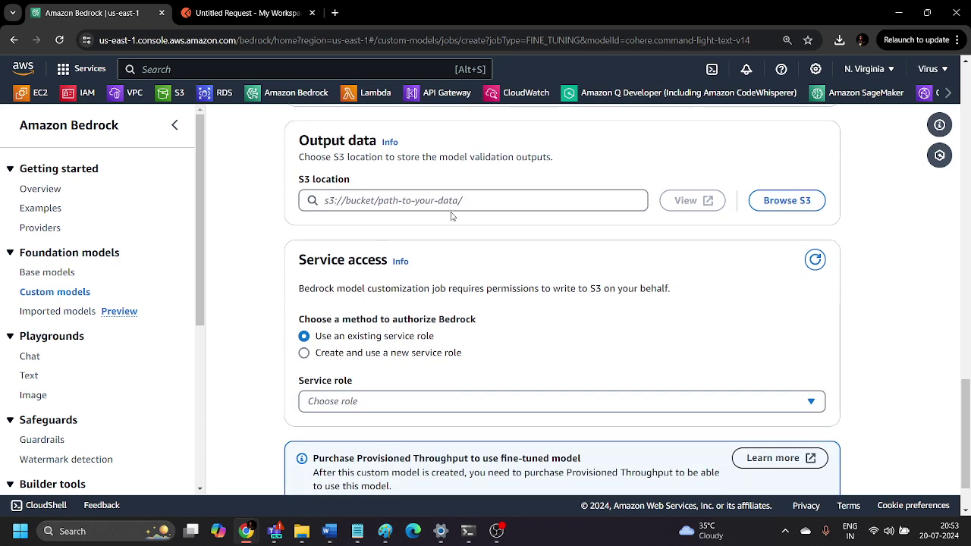
{"action": "left_click", "coordinate": [785, 203]}
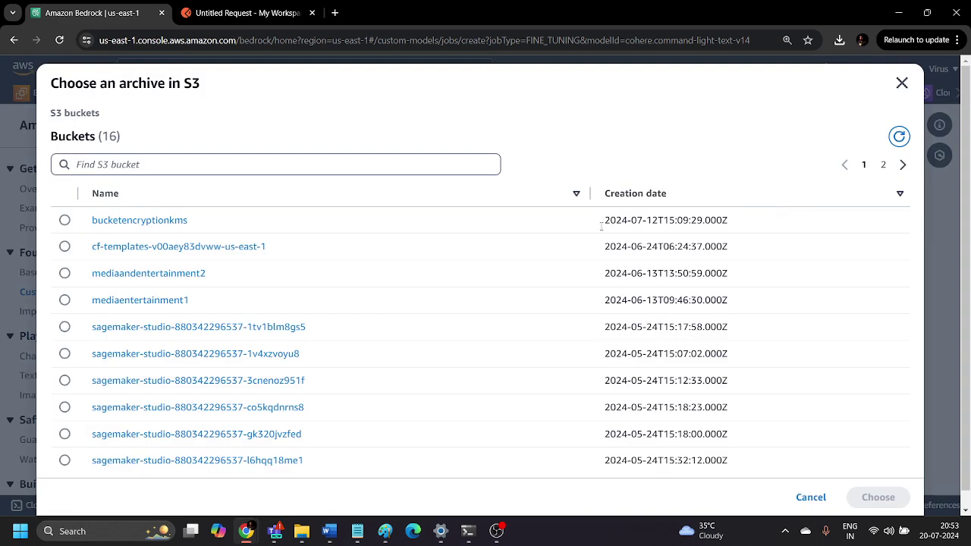
{"action": "left_click", "coordinate": [161, 220]}
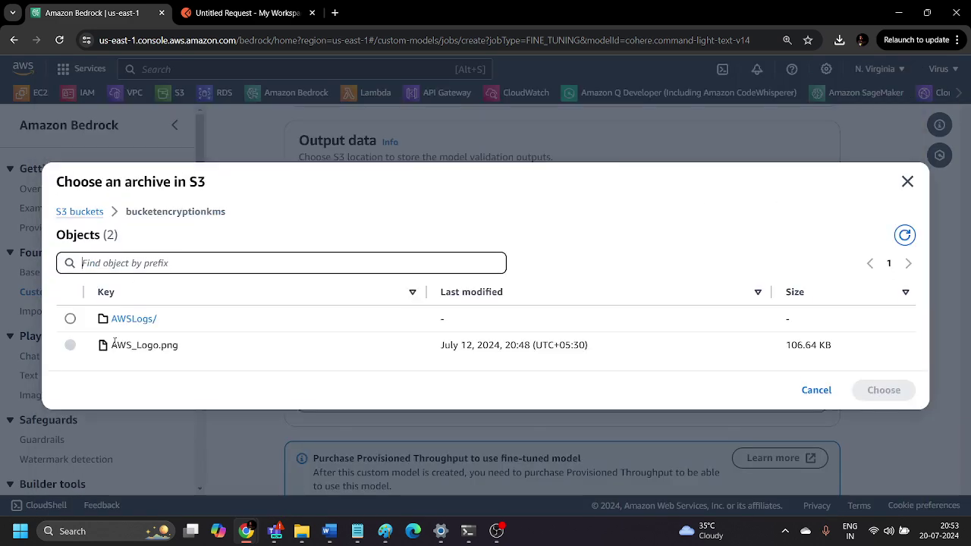
{"action": "left_click", "coordinate": [70, 318]}
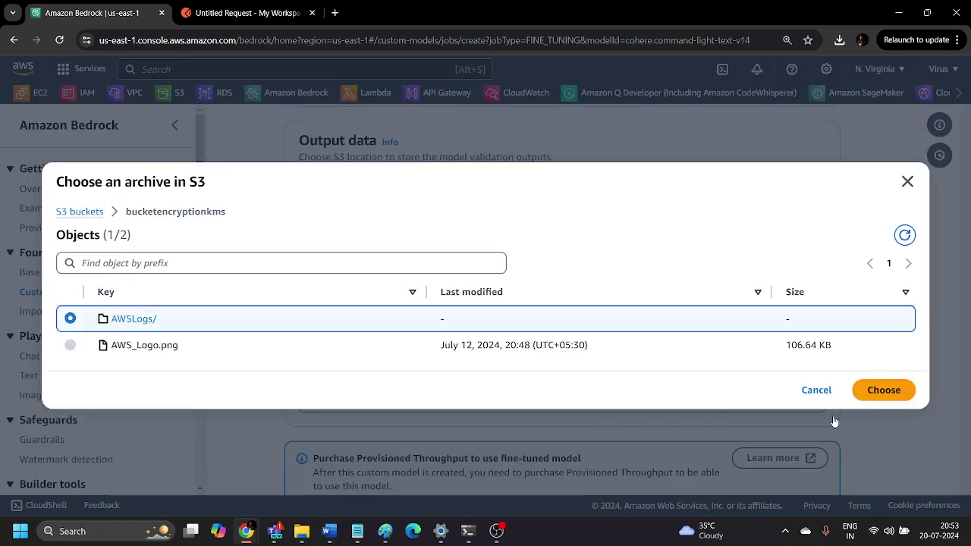
{"action": "left_click", "coordinate": [883, 391]}
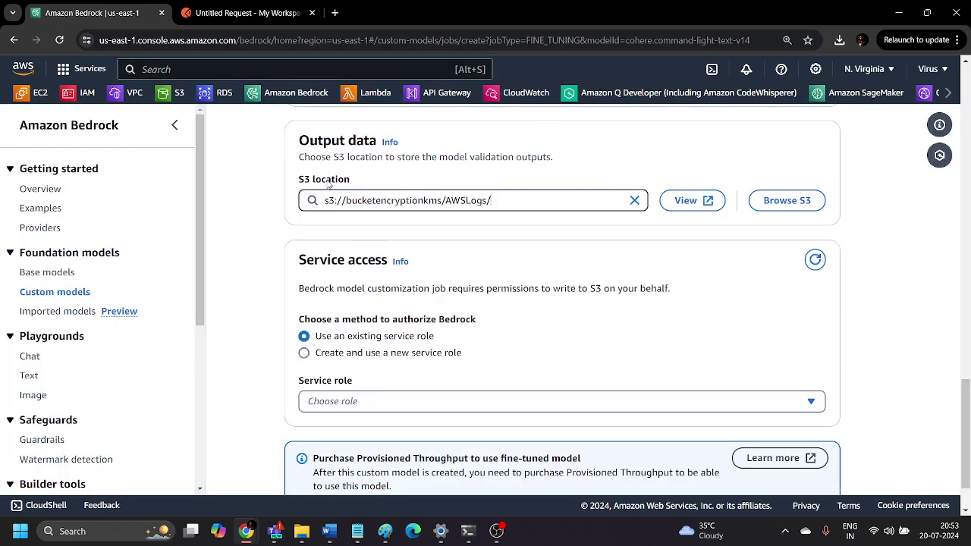
Step: Compare the new and existing service role options, returning to the existing one, and read the notice about purchasing Provisioned Throughput
{"action": "scroll", "coordinate": [276, 243], "scroll_direction": "down", "scroll_amount": 2}
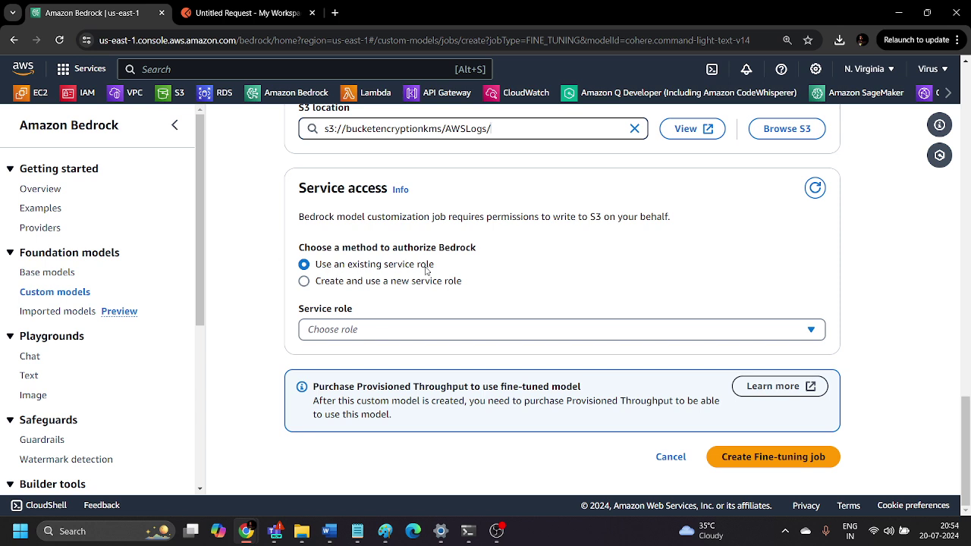
{"action": "left_click", "coordinate": [358, 283]}
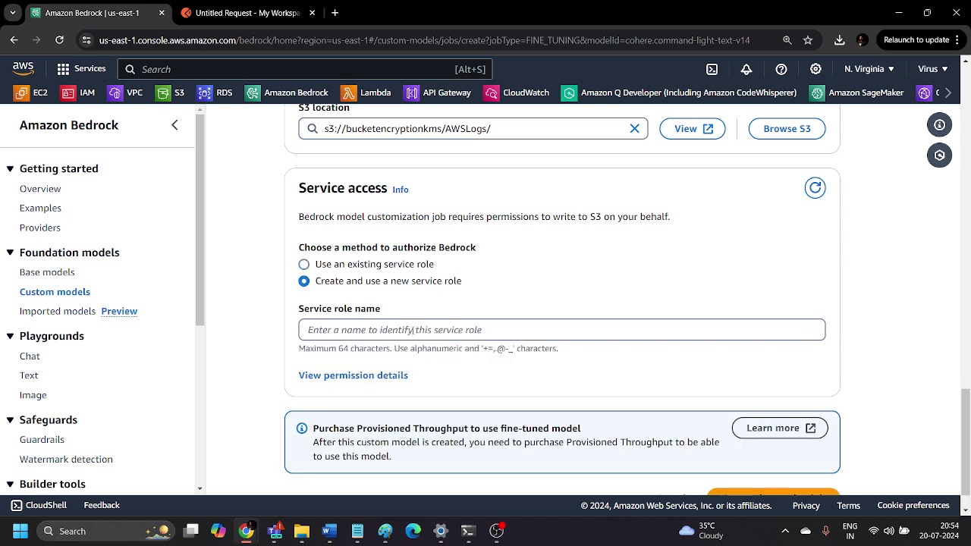
{"action": "left_click", "coordinate": [365, 267]}
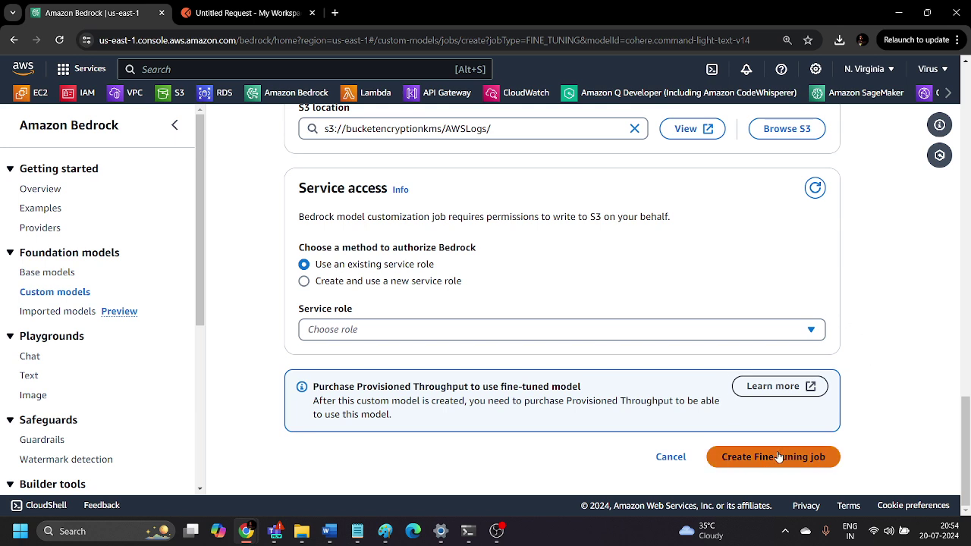
{"action": "left_click_drag", "start_coordinate": [313, 386], "coordinate": [598, 388]}
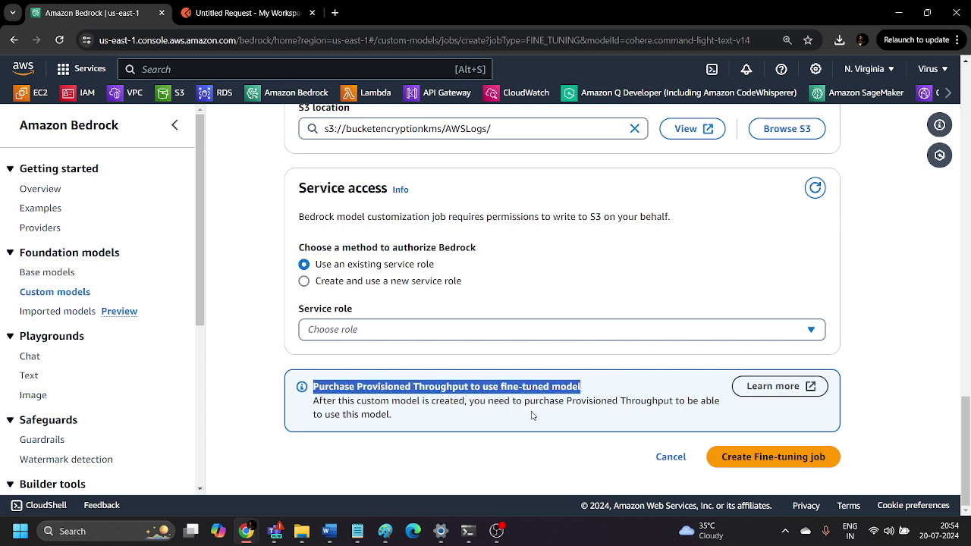
{"action": "left_click", "coordinate": [402, 449]}
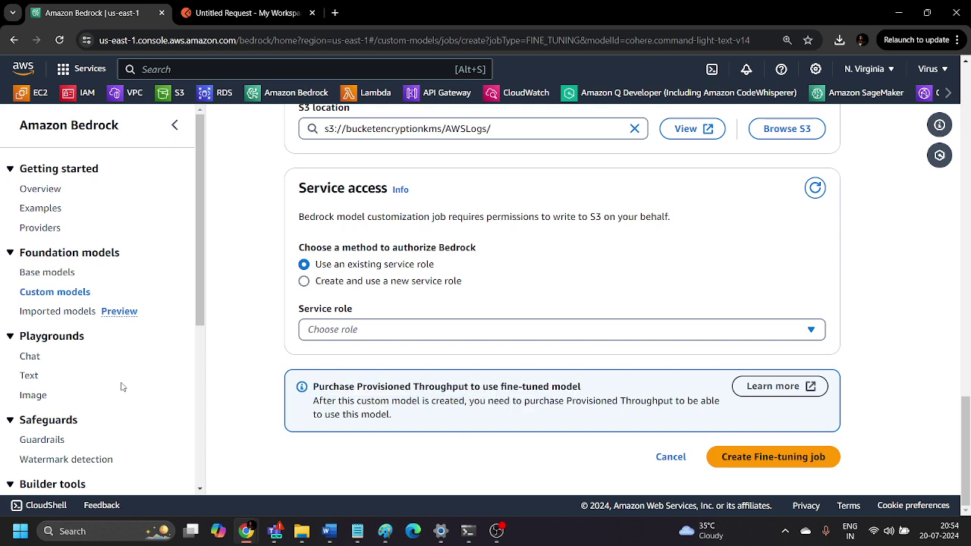
Step: Start a Provisioned Throughput purchase and select Cohere's Command Light as its model
{"action": "scroll", "coordinate": [44, 360], "scroll_direction": "down", "scroll_amount": 4}
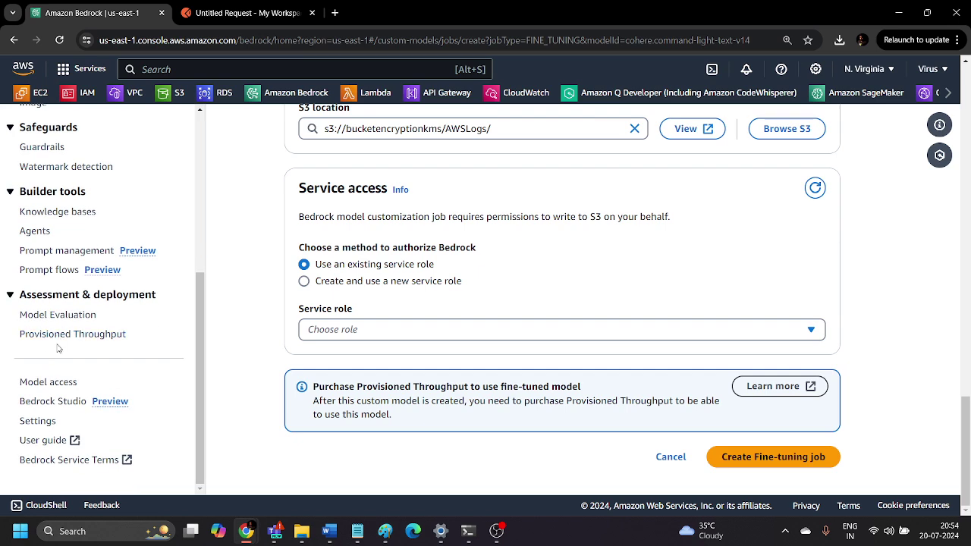
{"action": "left_click", "coordinate": [46, 336]}
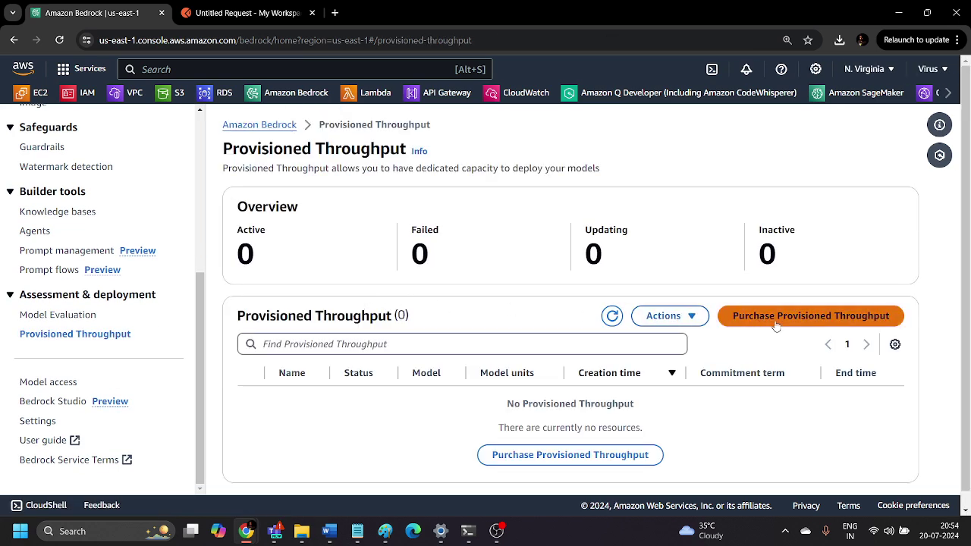
{"action": "left_click", "coordinate": [785, 316]}
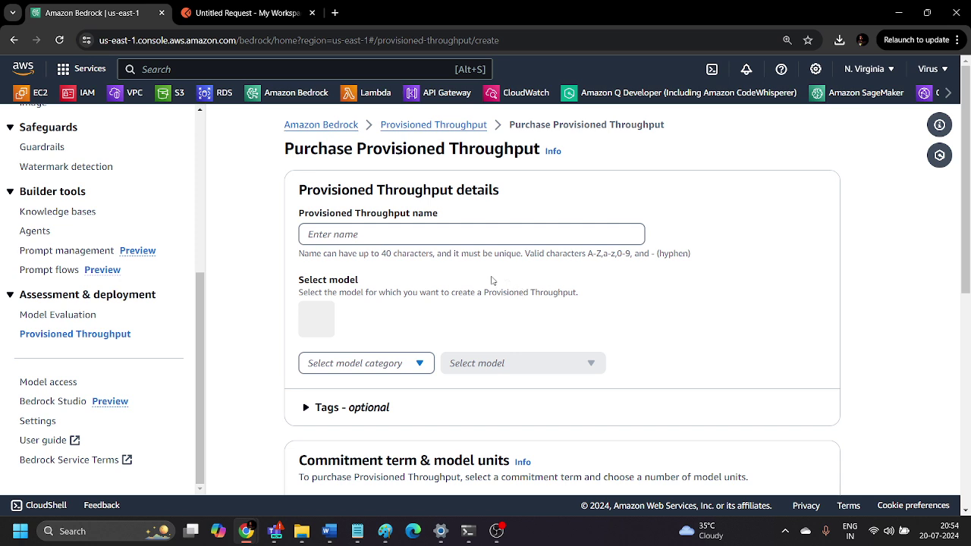
{"action": "left_click", "coordinate": [402, 364]}
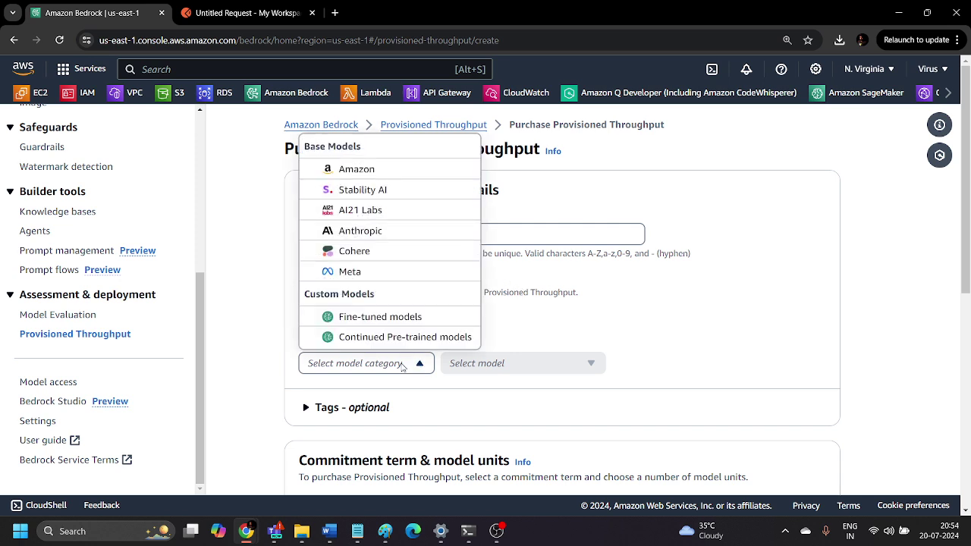
{"action": "left_click", "coordinate": [370, 251]}
{"action": "left_click", "coordinate": [477, 364]}
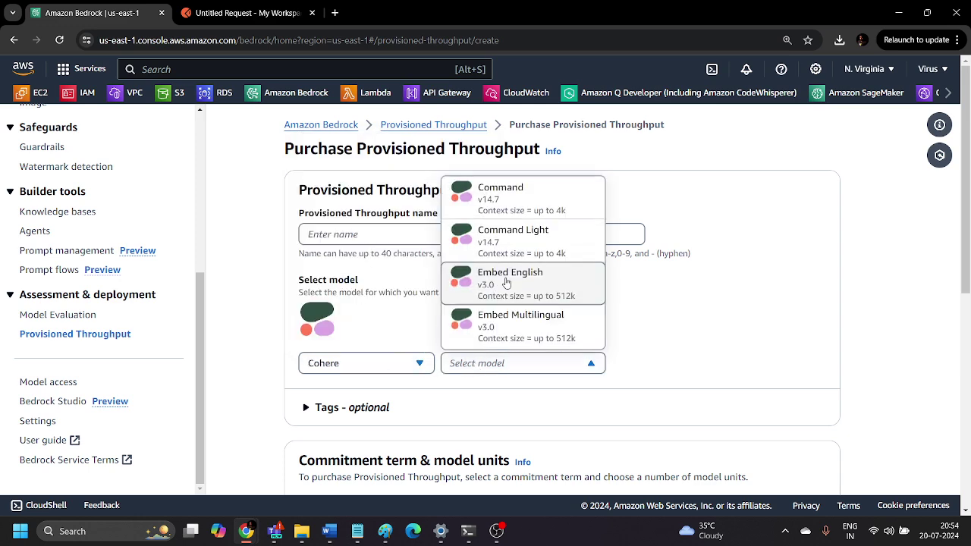
{"action": "left_click", "coordinate": [500, 240]}
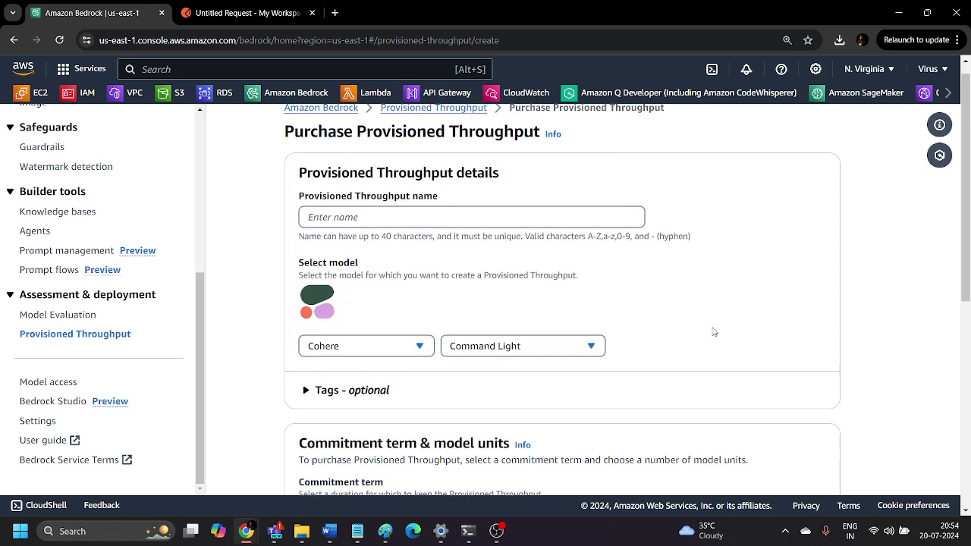
Step: Set the commitment term to 1 month and review the estimated purchase costs and the edit restrictions
{"action": "scroll", "coordinate": [577, 304], "scroll_direction": "down", "scroll_amount": 4}
{"action": "left_click", "coordinate": [410, 218]}
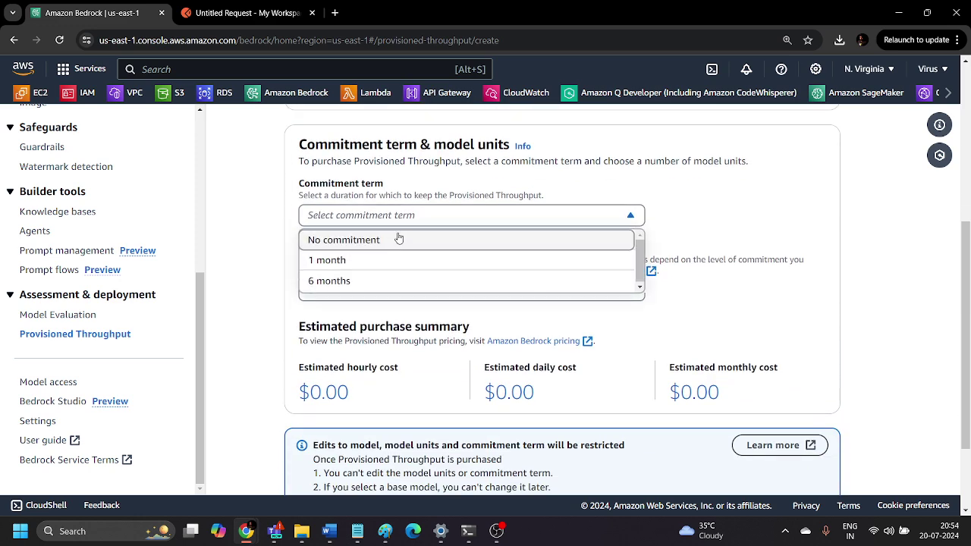
{"action": "left_click", "coordinate": [342, 260]}
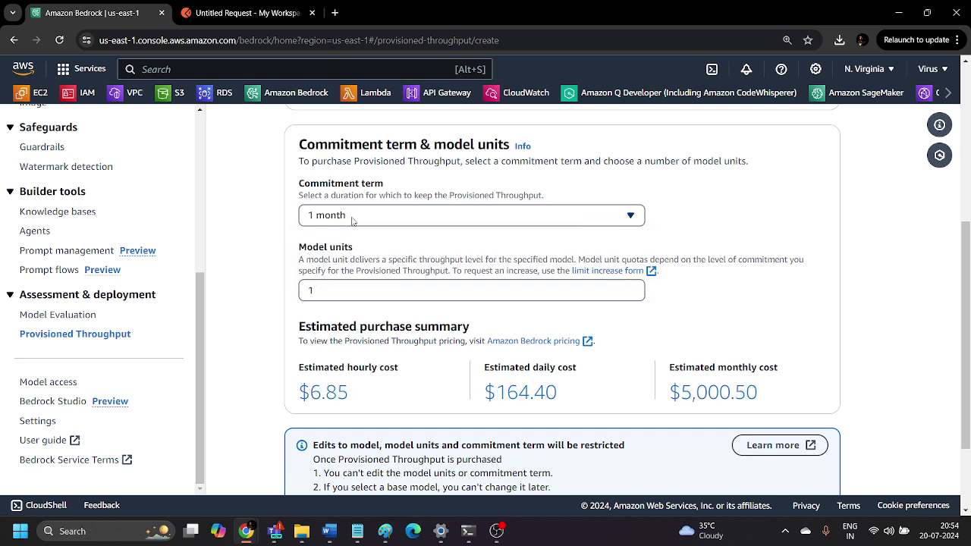
{"action": "scroll", "coordinate": [372, 401], "scroll_direction": "down", "scroll_amount": 1}
{"action": "left_click_drag", "start_coordinate": [350, 334], "coordinate": [299, 332]}
{"action": "left_click", "coordinate": [381, 337]}
{"action": "left_click_drag", "start_coordinate": [485, 333], "coordinate": [586, 334]}
{"action": "left_click", "coordinate": [586, 335]}
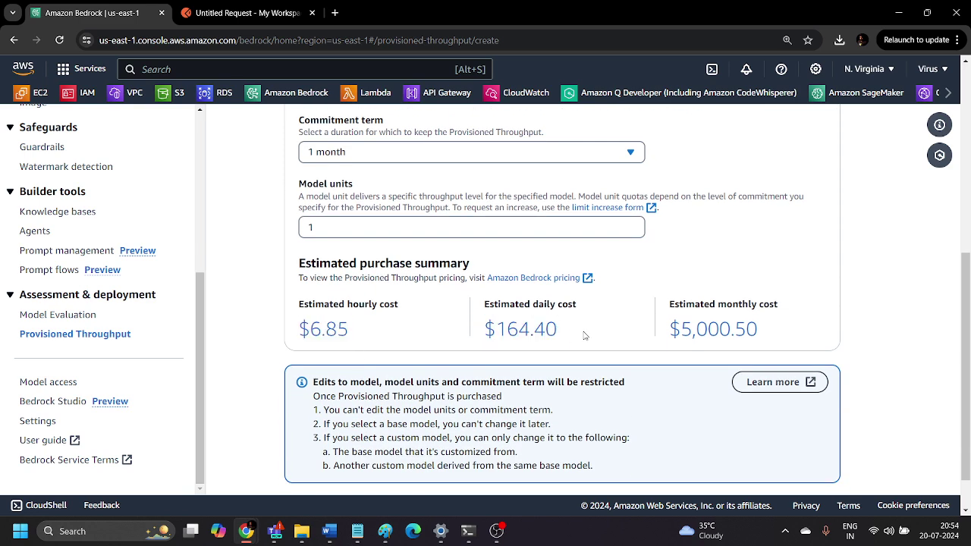
{"action": "scroll", "coordinate": [585, 335], "scroll_direction": "down", "scroll_amount": 1}
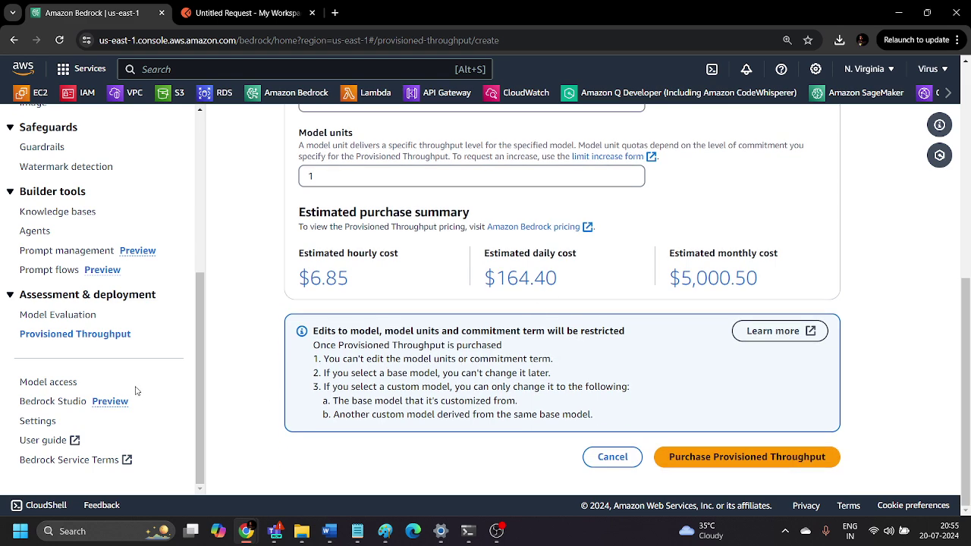
Step: Go to the Custom models page and examine how custom models work, the models list and the model customization job types
{"action": "scroll", "coordinate": [69, 295], "scroll_direction": "up", "scroll_amount": 1}
{"action": "scroll", "coordinate": [69, 295], "scroll_direction": "up", "scroll_amount": 3}
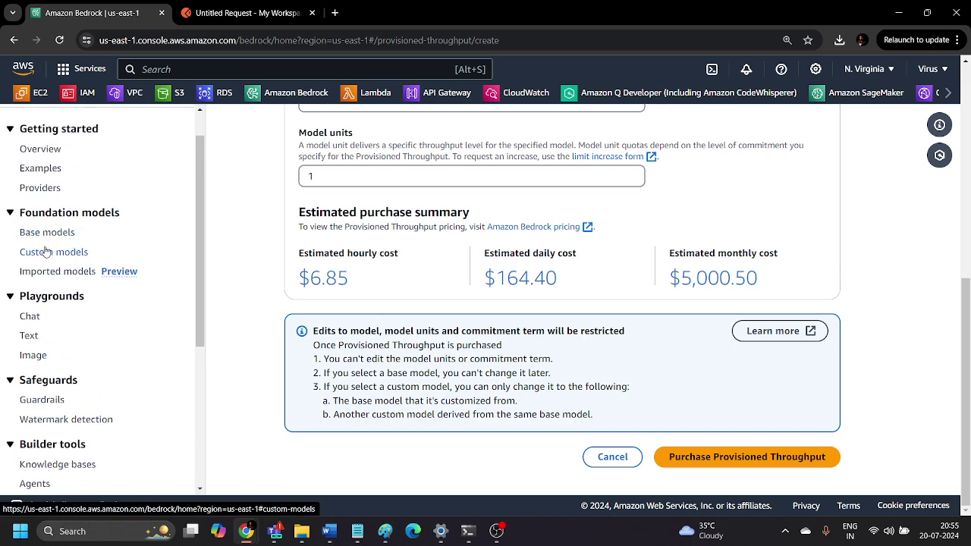
{"action": "left_click", "coordinate": [47, 252]}
{"action": "scroll", "coordinate": [454, 346], "scroll_direction": "down", "scroll_amount": 3}
{"action": "scroll", "coordinate": [451, 365], "scroll_direction": "up", "scroll_amount": 3}
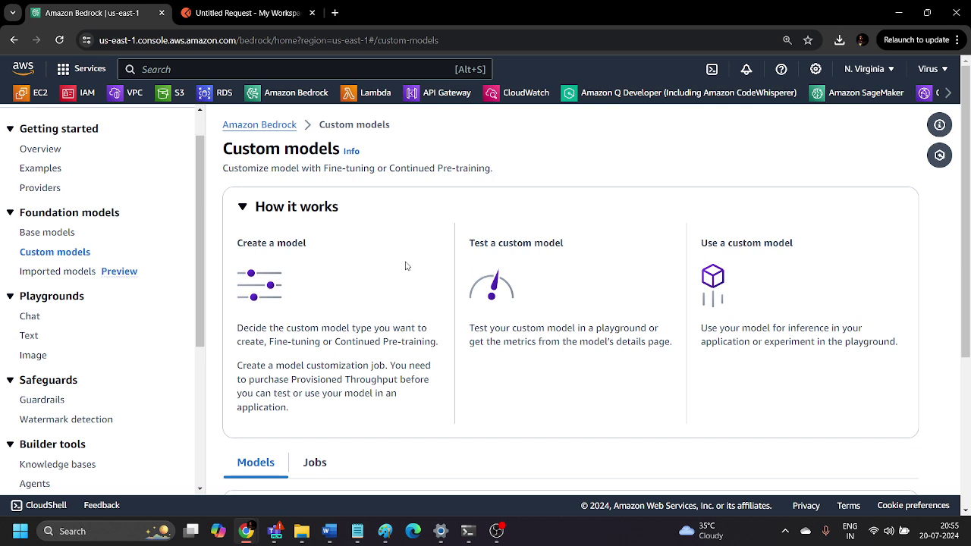
{"action": "scroll", "coordinate": [406, 269], "scroll_direction": "down", "scroll_amount": 4}
{"action": "scroll", "coordinate": [405, 270], "scroll_direction": "up", "scroll_amount": 4}
{"action": "scroll", "coordinate": [406, 273], "scroll_direction": "down", "scroll_amount": 3}
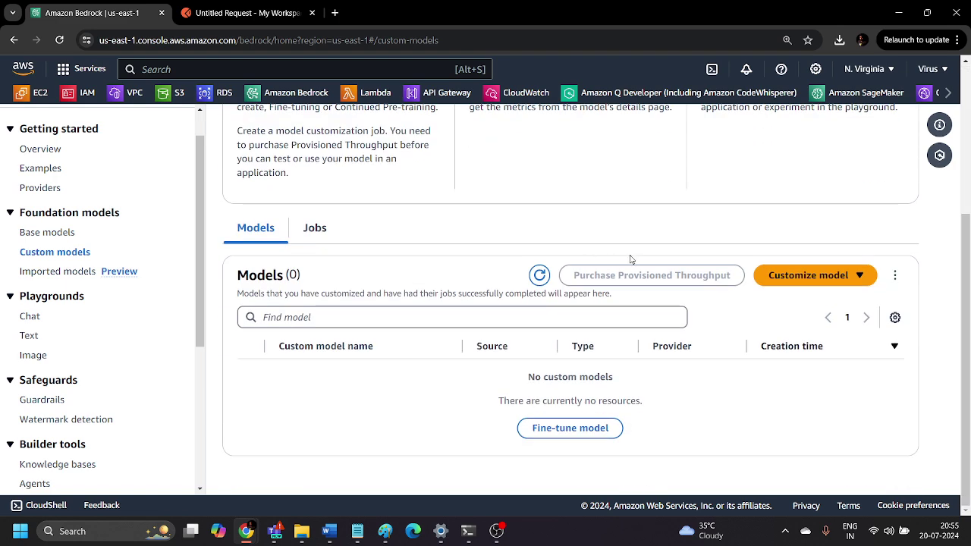
{"action": "left_click", "coordinate": [781, 286]}
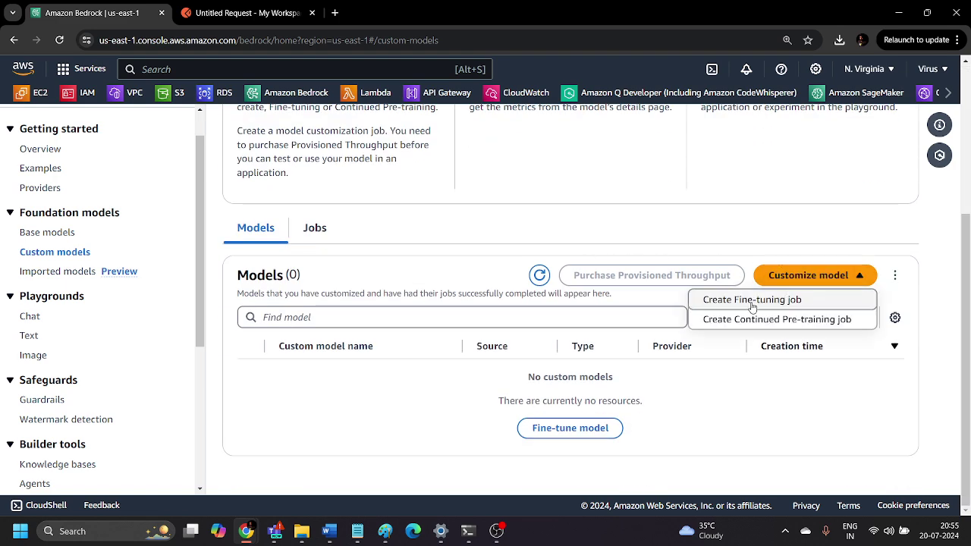
{"action": "left_click", "coordinate": [720, 221]}
{"action": "scroll", "coordinate": [720, 221], "scroll_direction": "up", "scroll_amount": 3}
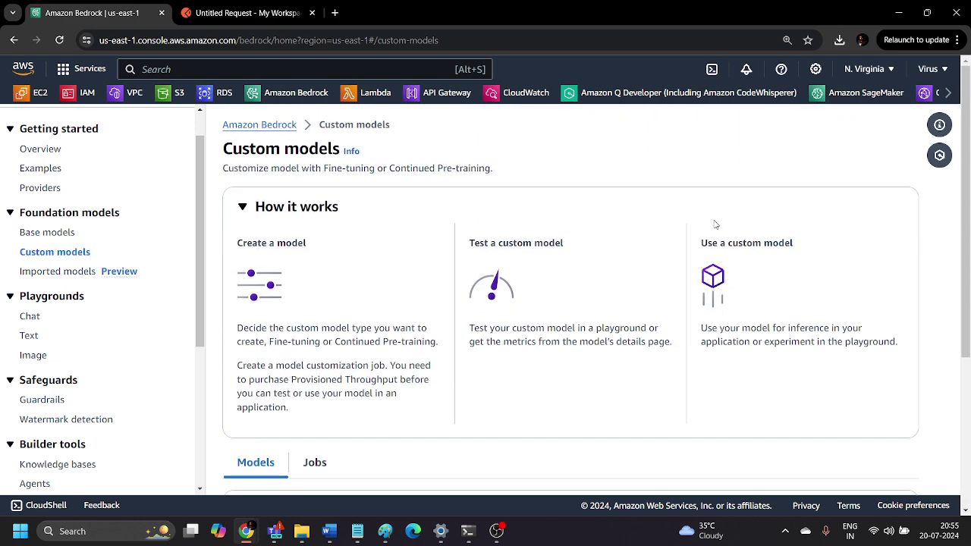
{"action": "scroll", "coordinate": [129, 266], "scroll_direction": "up", "scroll_amount": 1}
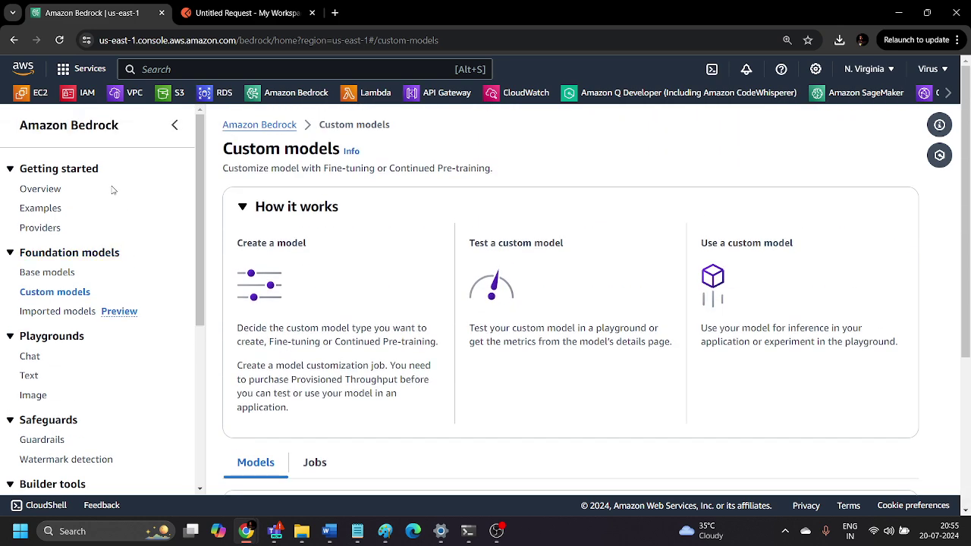
Step: Return to the Amazon Bedrock landing page and look through its overview, benefits and supported foundation models
{"action": "left_click", "coordinate": [92, 130]}
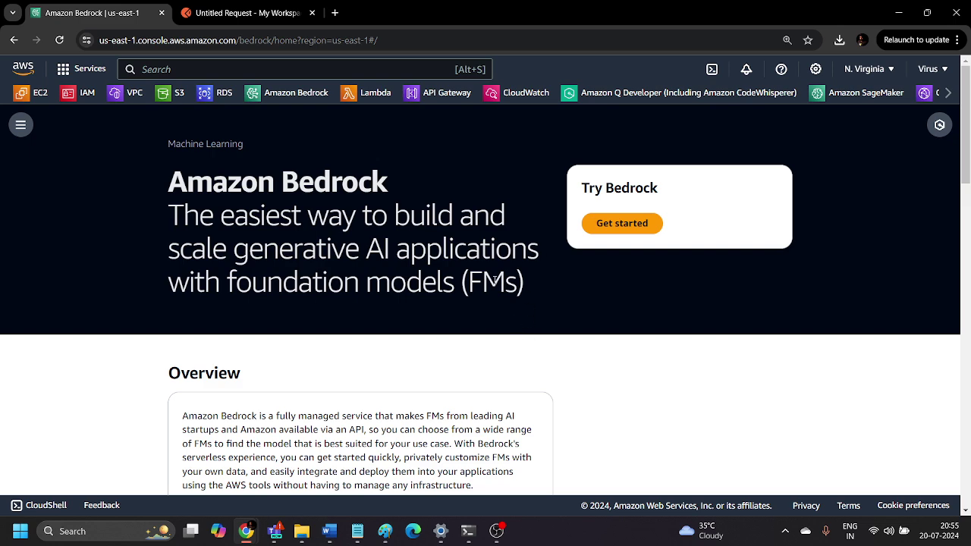
{"action": "scroll", "coordinate": [495, 279], "scroll_direction": "down", "scroll_amount": 15}
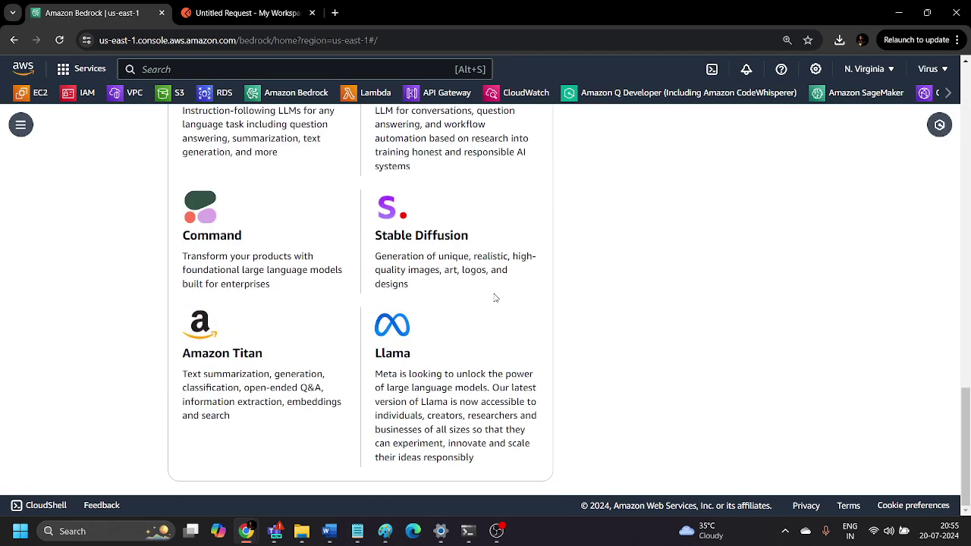
{"action": "scroll", "coordinate": [497, 299], "scroll_direction": "up", "scroll_amount": 10}
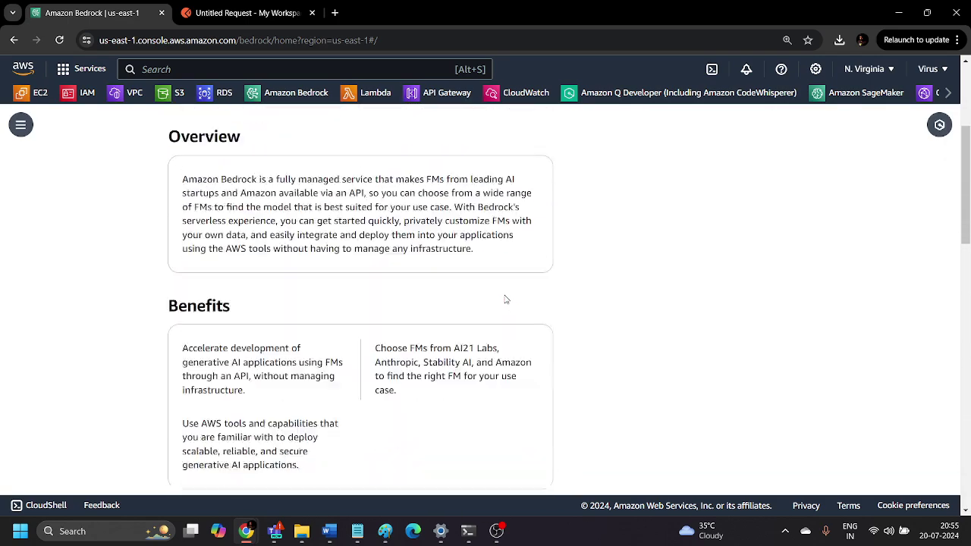
{"action": "scroll", "coordinate": [506, 299], "scroll_direction": "up", "scroll_amount": 5}
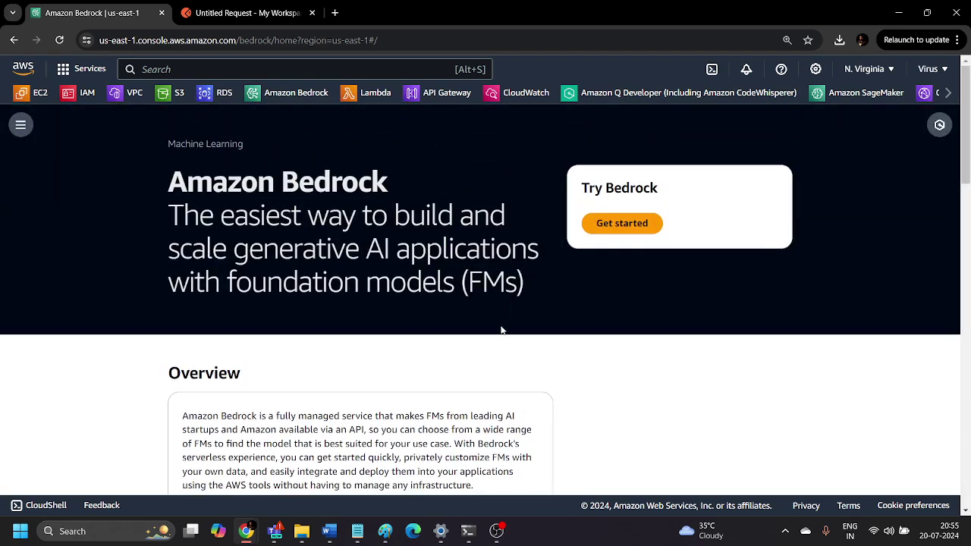